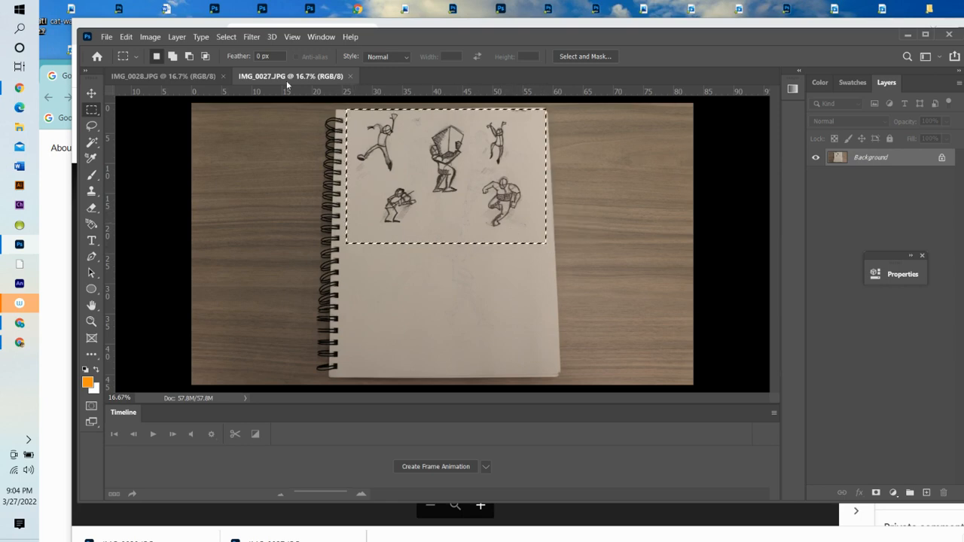
Crop the photo of the five figure sketches to the existing selection and lighten it with Levels, setting the midtone input level to 1.86
{"action": "left_click", "coordinate": [153, 40]}
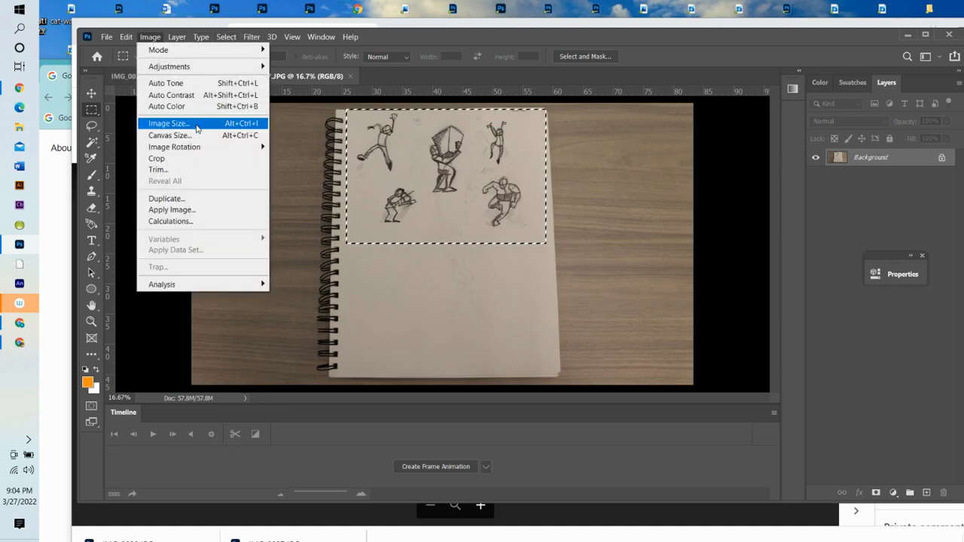
{"action": "left_click", "coordinate": [189, 158]}
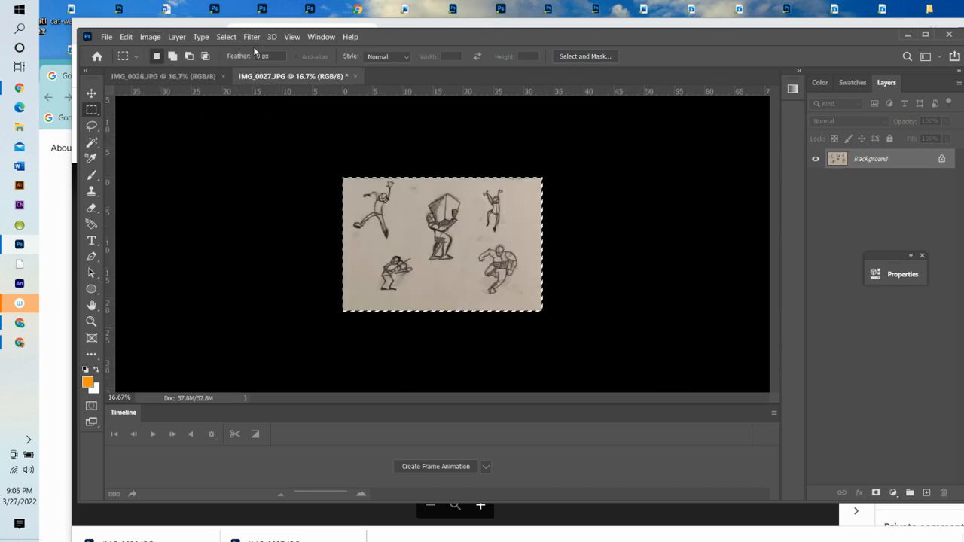
{"action": "left_click", "coordinate": [150, 37]}
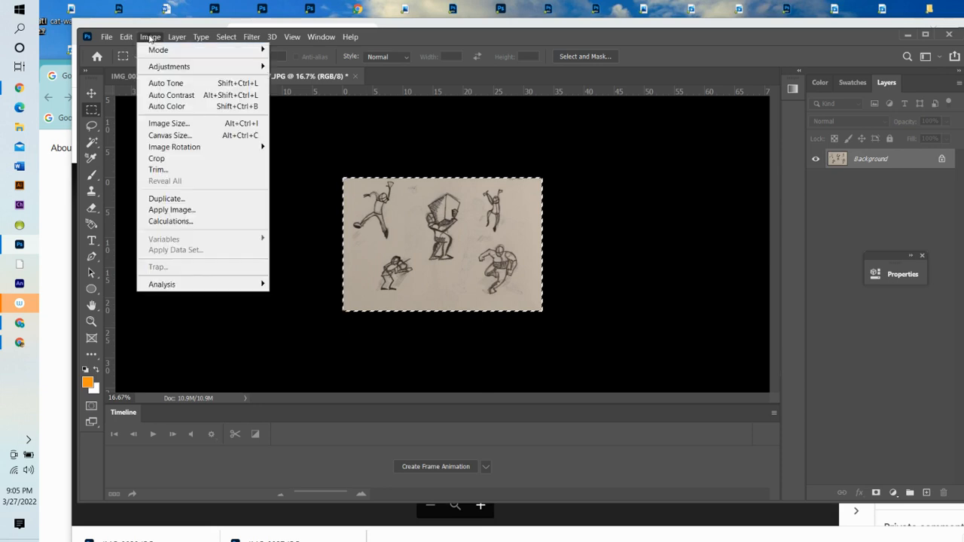
{"action": "mouse_move", "coordinate": [217, 70]}
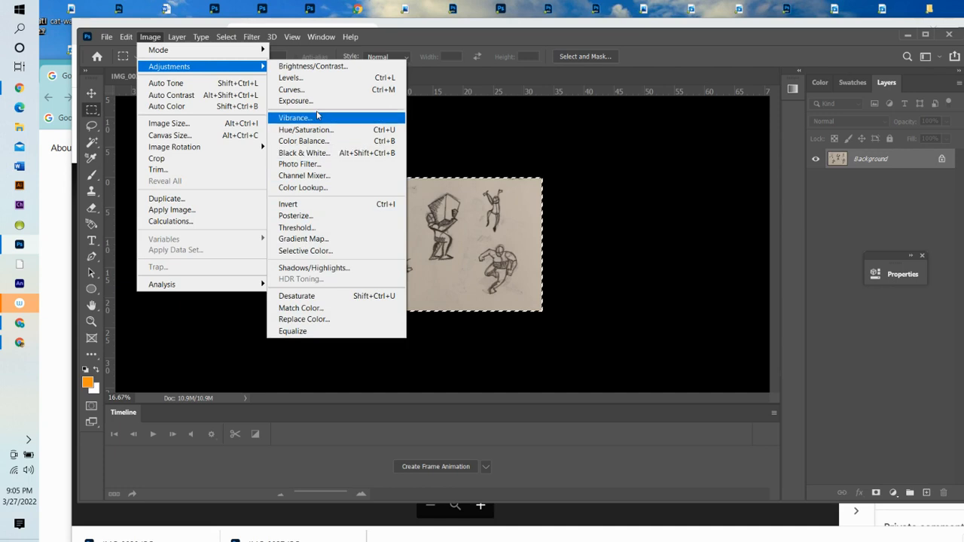
{"action": "left_click", "coordinate": [292, 78]}
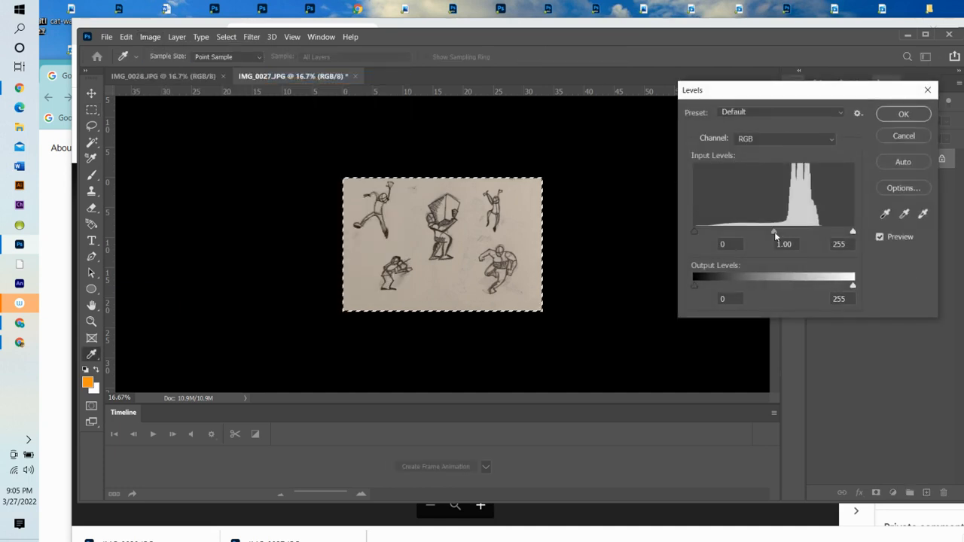
{"action": "left_click_drag", "start_coordinate": [776, 236], "coordinate": [736, 235]}
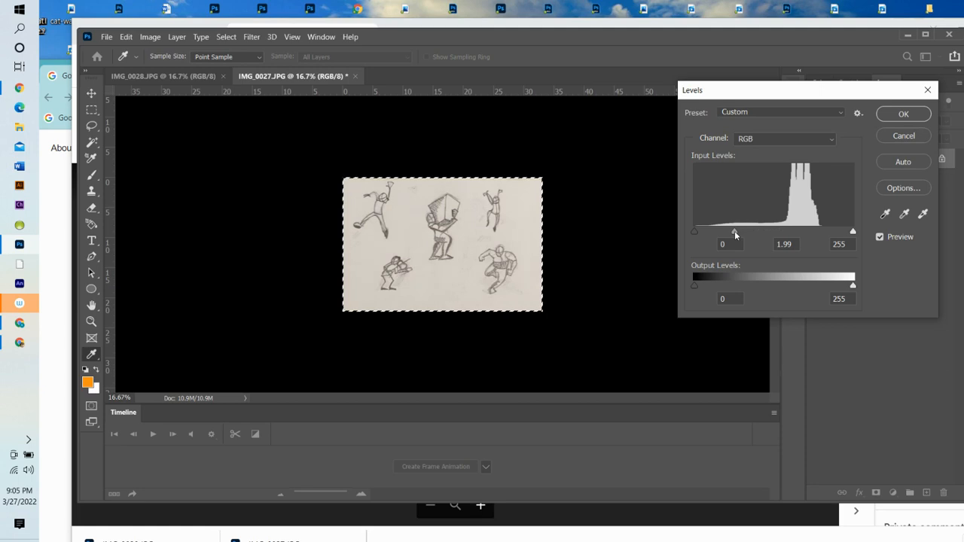
{"action": "left_click_drag", "start_coordinate": [735, 230], "coordinate": [738, 232]}
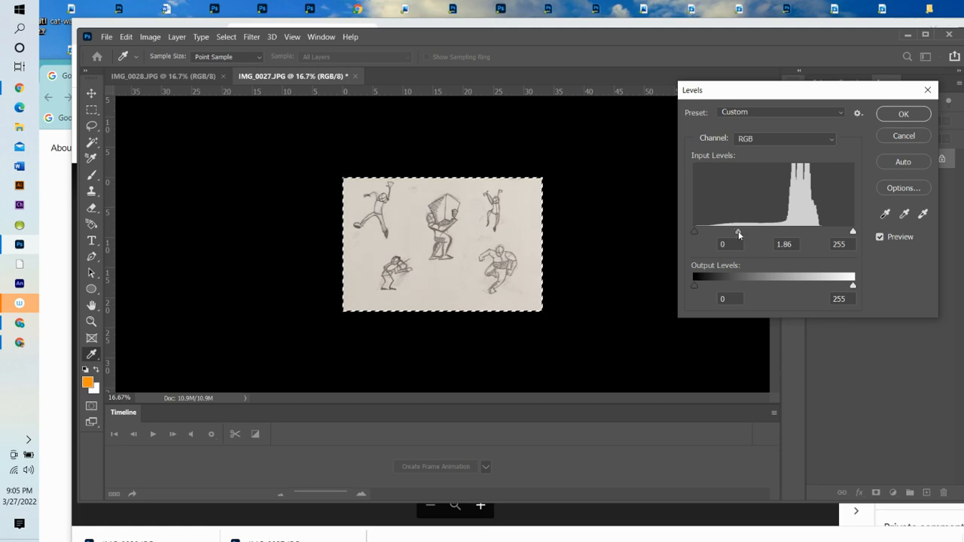
{"action": "left_click", "coordinate": [903, 113]}
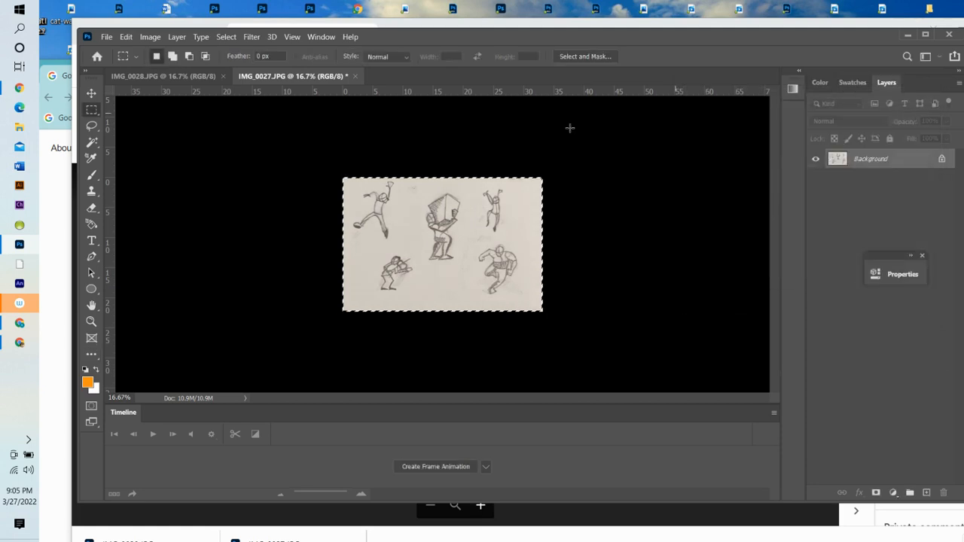
Brighten the cropped sketch image with an Exposure adjustment of +0.50
{"action": "left_click", "coordinate": [150, 37]}
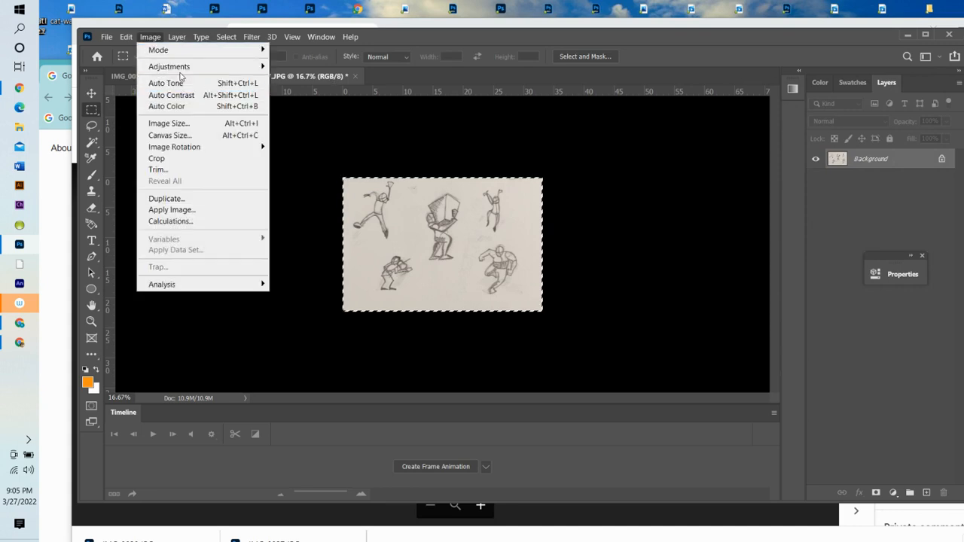
{"action": "mouse_move", "coordinate": [184, 71]}
{"action": "left_click", "coordinate": [325, 103]}
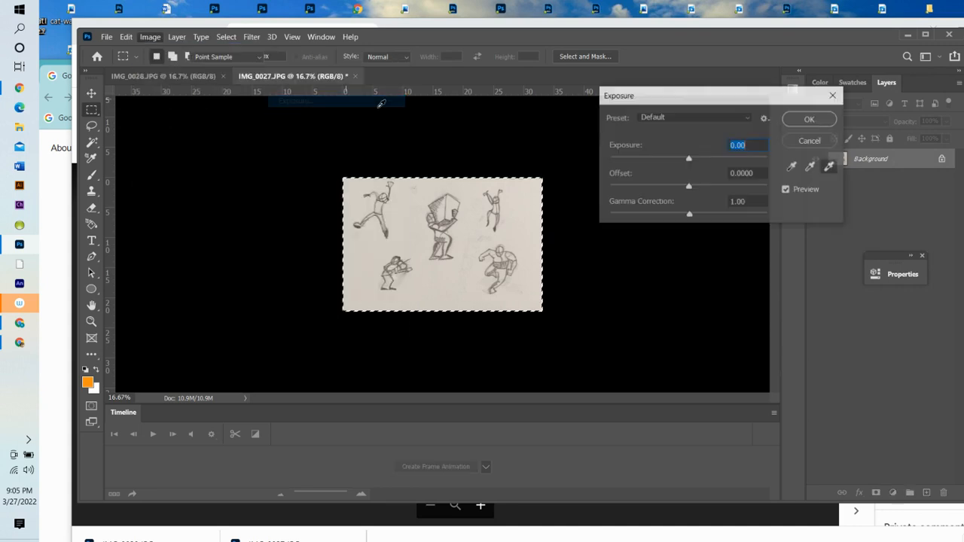
{"action": "left_click", "coordinate": [689, 159]}
{"action": "left_click_drag", "start_coordinate": [690, 159], "coordinate": [696, 160]}
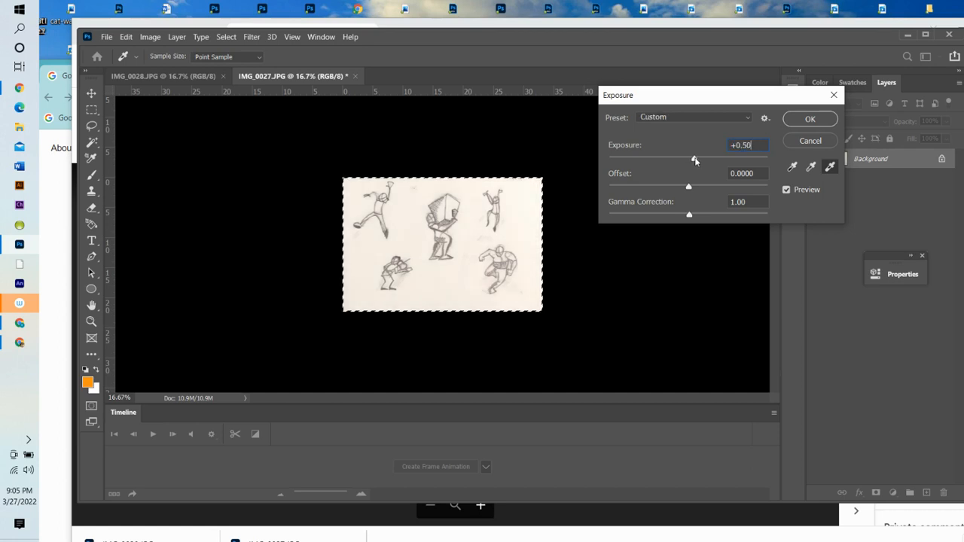
{"action": "left_click", "coordinate": [793, 119]}
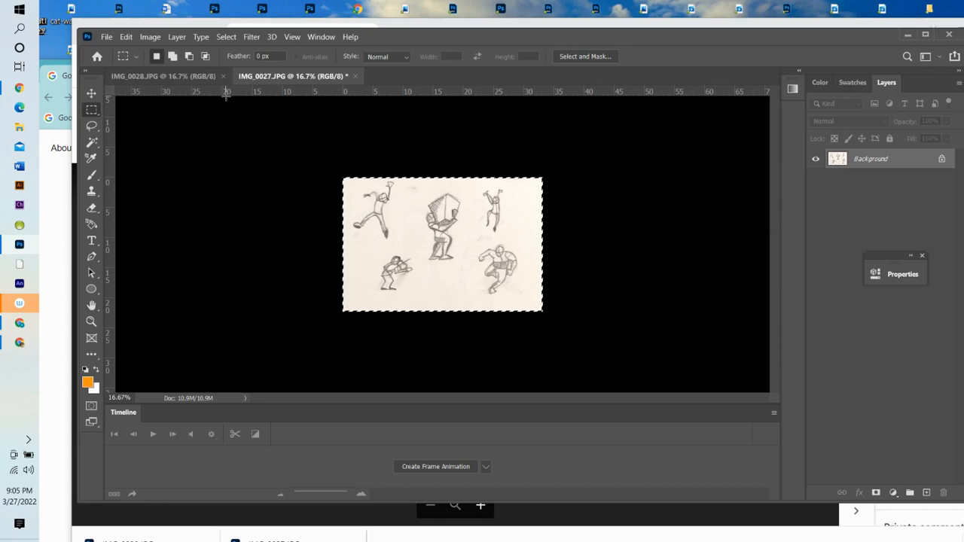
Apply a Brightness/Contrast adjustment to the cropped sketch image with brightness 8 and contrast 10
{"action": "left_click", "coordinate": [150, 36]}
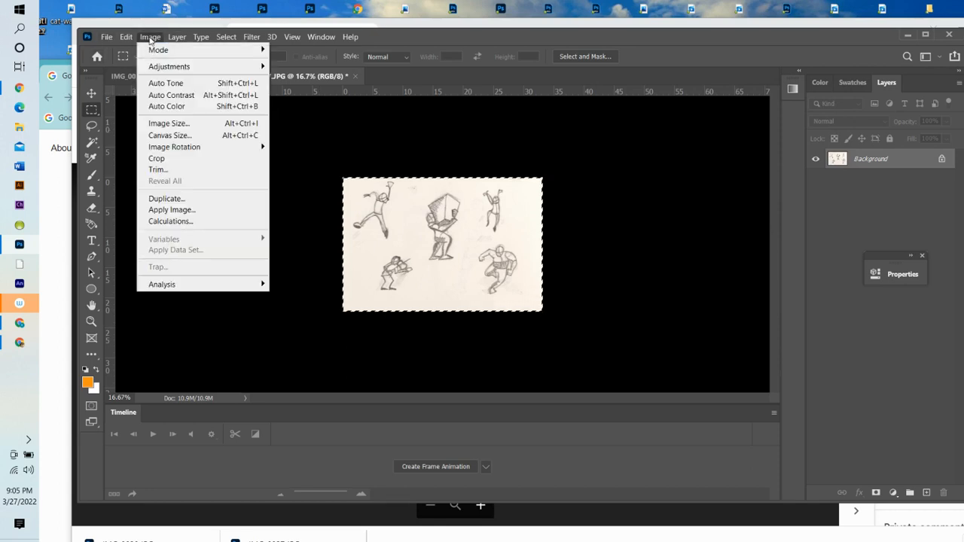
{"action": "mouse_move", "coordinate": [170, 66]}
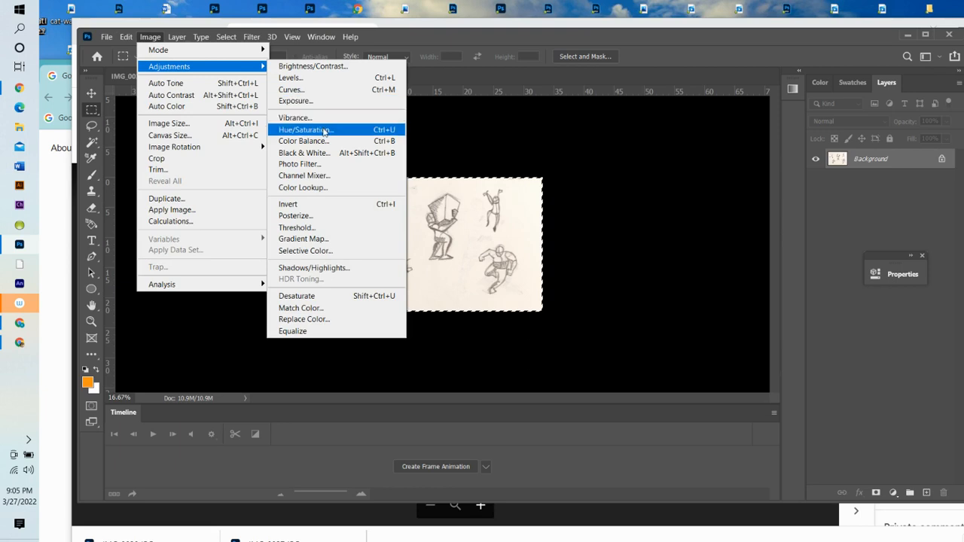
{"action": "left_click", "coordinate": [313, 66]}
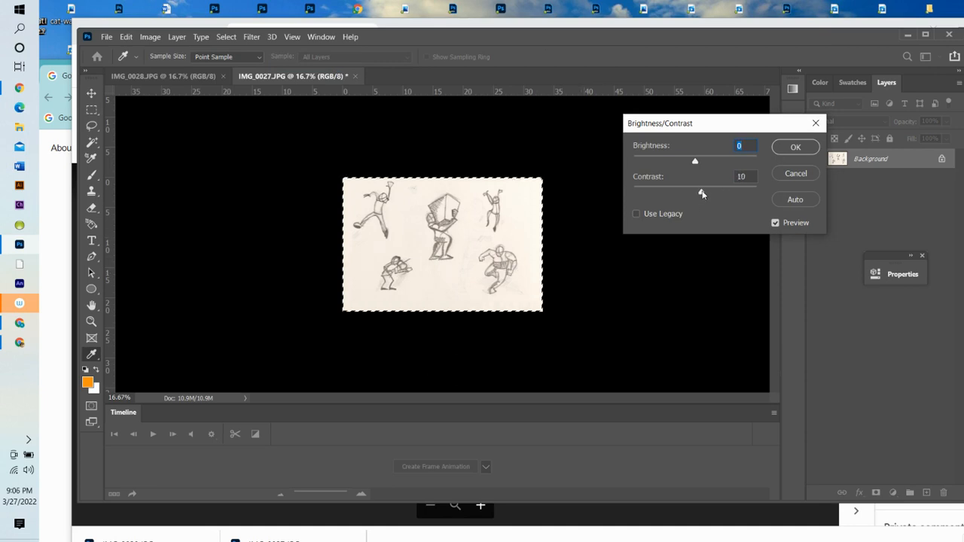
{"action": "left_click_drag", "start_coordinate": [702, 193], "coordinate": [699, 165]}
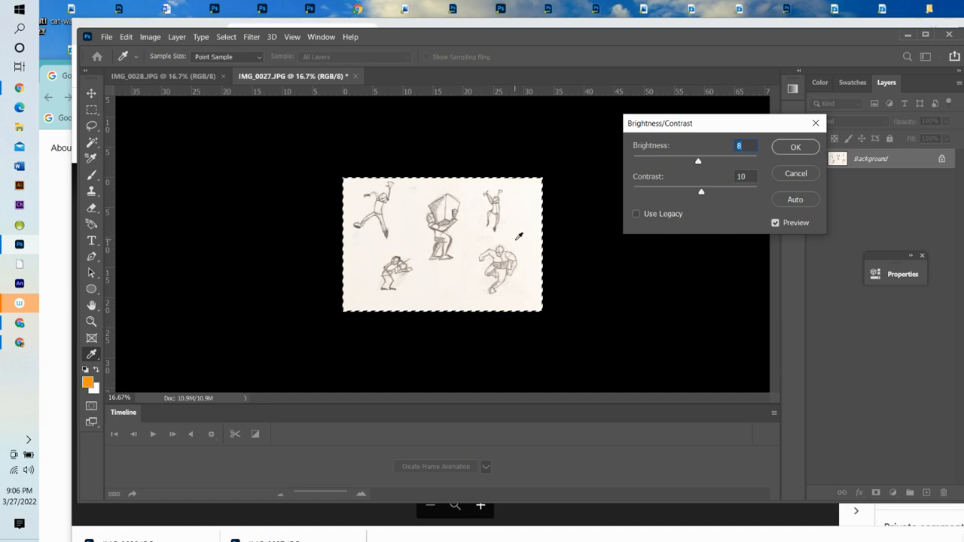
{"action": "left_click", "coordinate": [795, 146]}
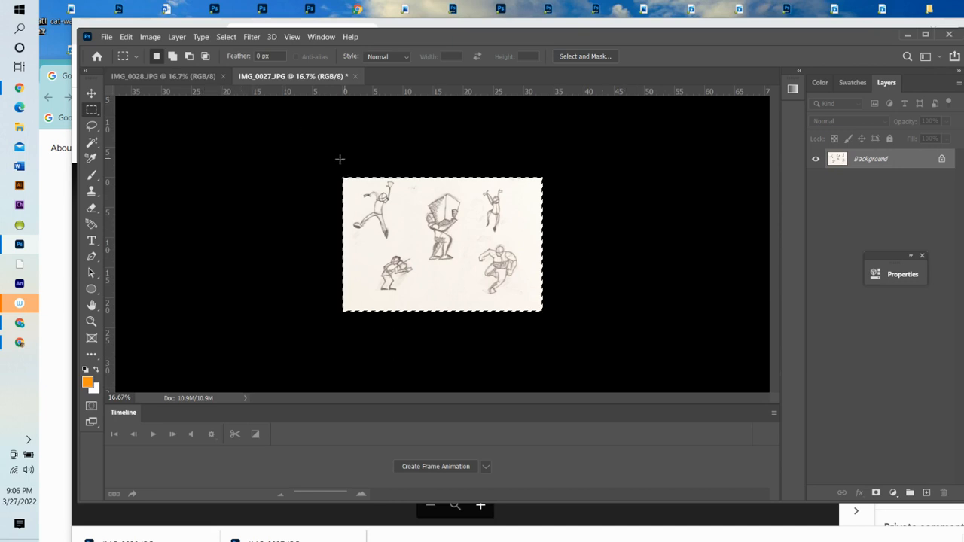
Switch to the IMG_0028.JPG document showing the two sketchbook pages
{"action": "left_click", "coordinate": [184, 75]}
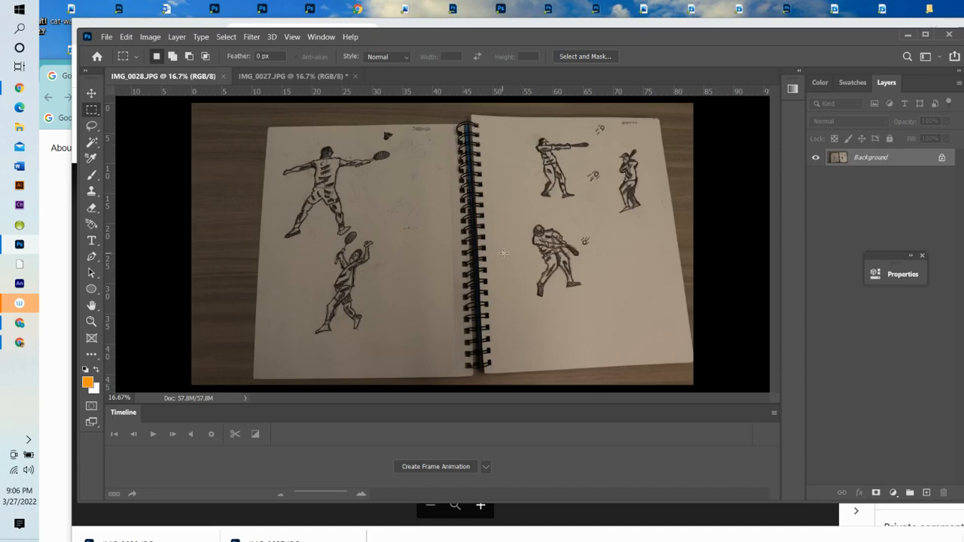
{"action": "left_click", "coordinate": [275, 75]}
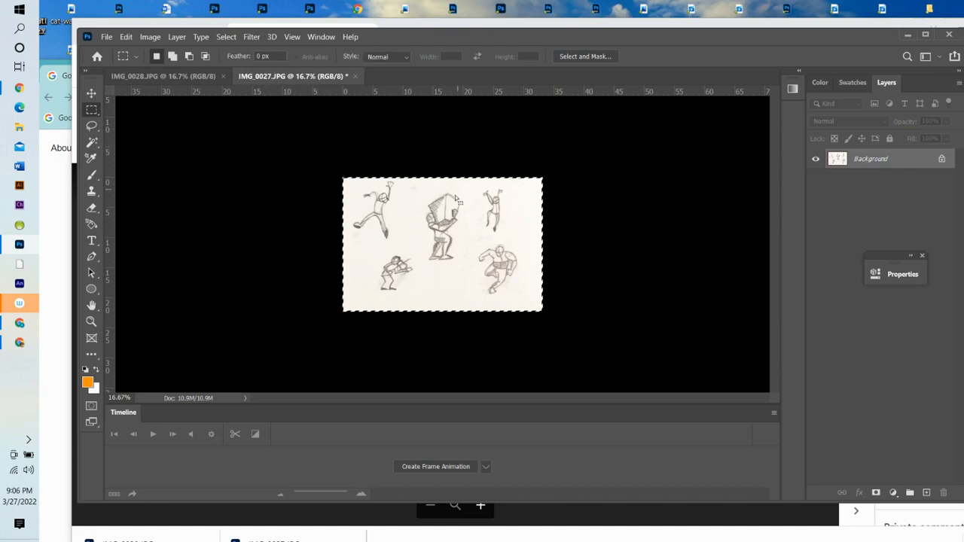
{"action": "left_click", "coordinate": [167, 73]}
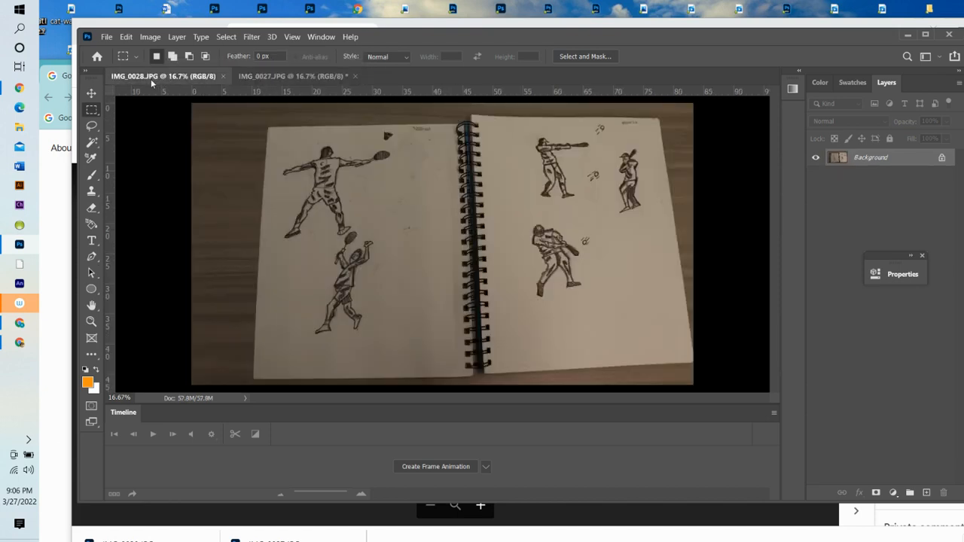
{"action": "left_click", "coordinate": [121, 59]}
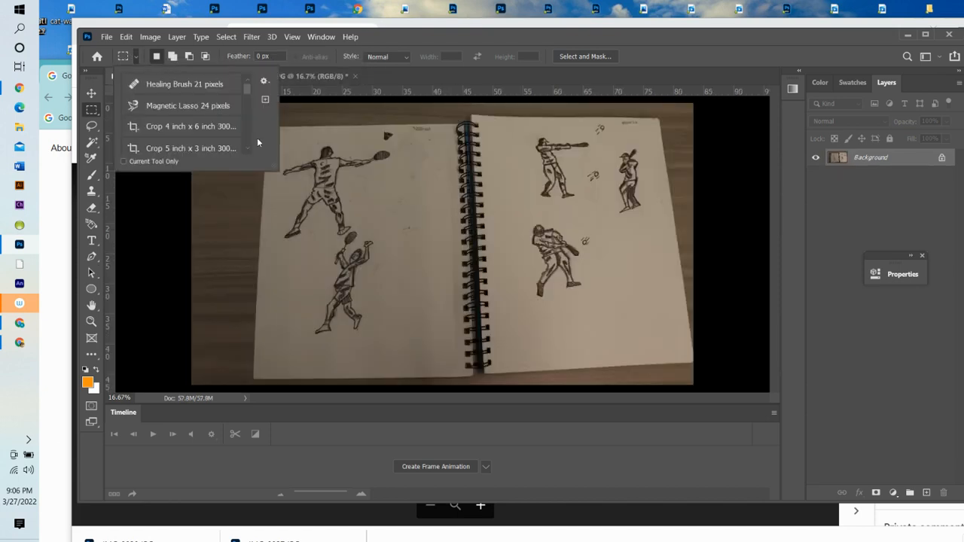
{"action": "left_click", "coordinate": [458, 39]}
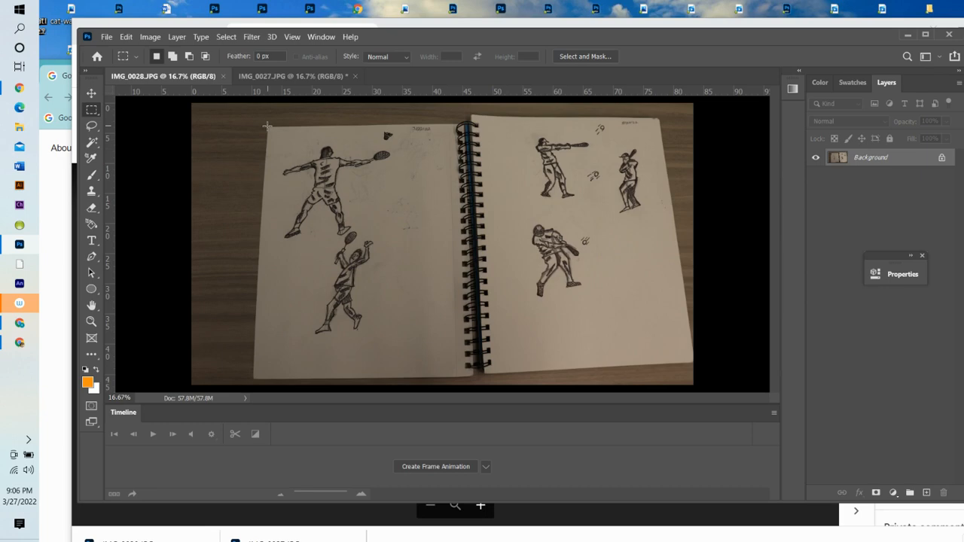
Select both sketchbook pages with one rectangular marquee and crop the image to that selection
{"action": "left_click_drag", "start_coordinate": [267, 126], "coordinate": [626, 224]}
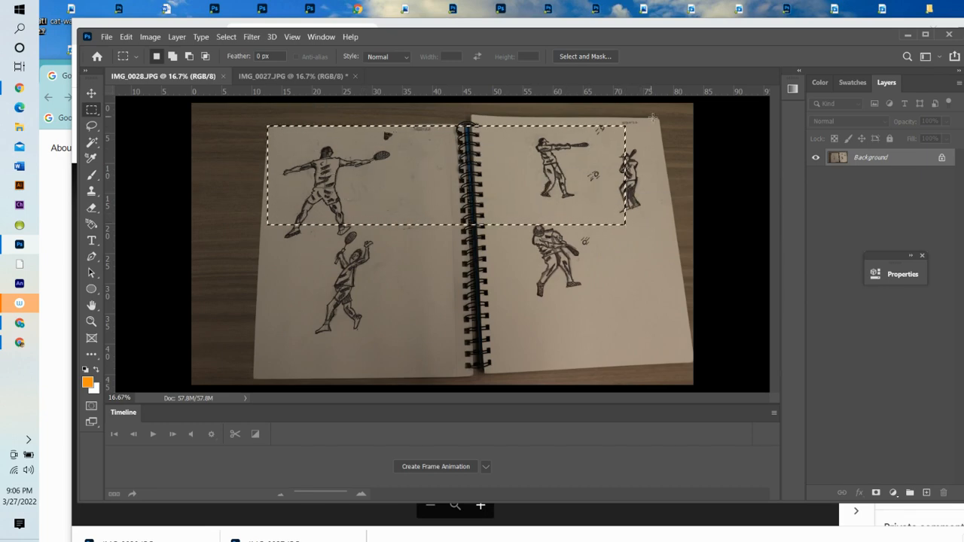
{"action": "left_click", "coordinate": [658, 119]}
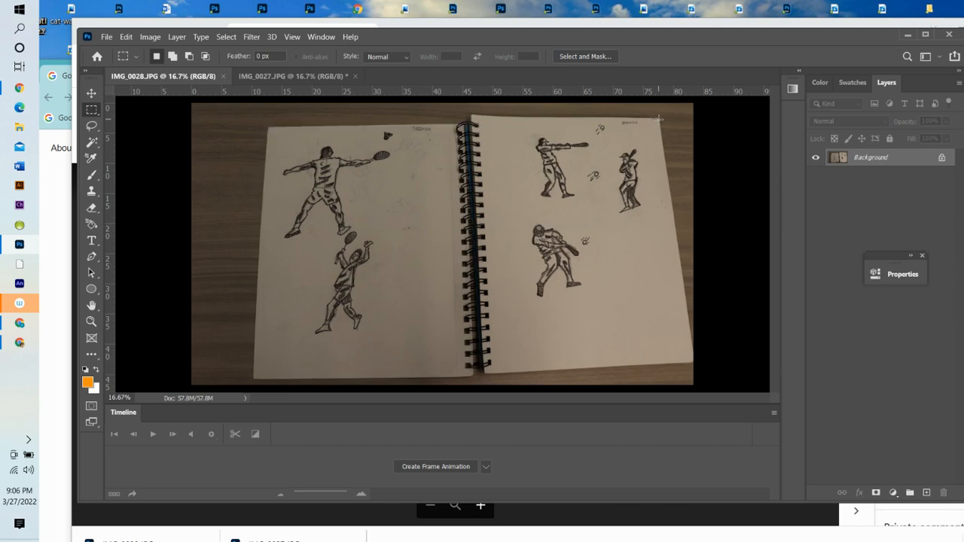
{"action": "left_click_drag", "start_coordinate": [657, 119], "coordinate": [262, 374]}
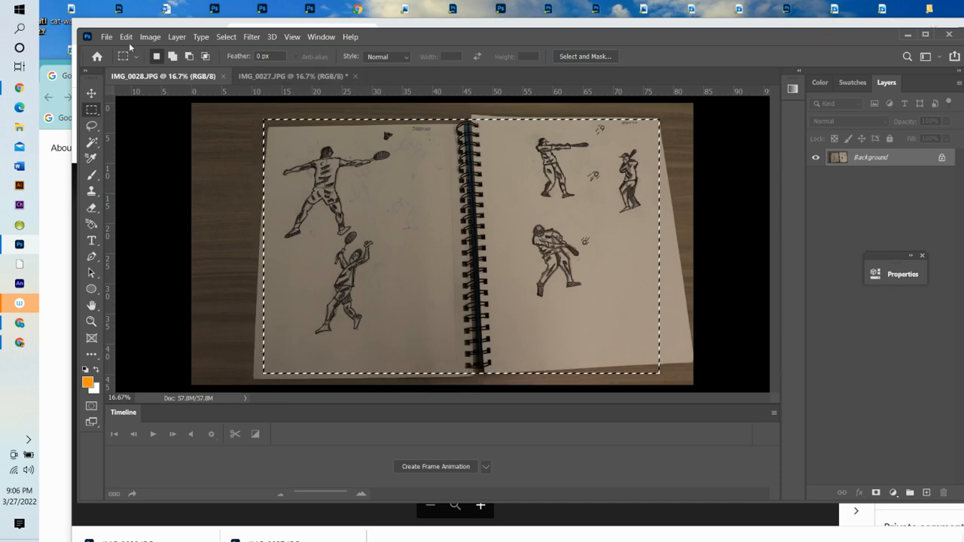
{"action": "left_click", "coordinate": [152, 37]}
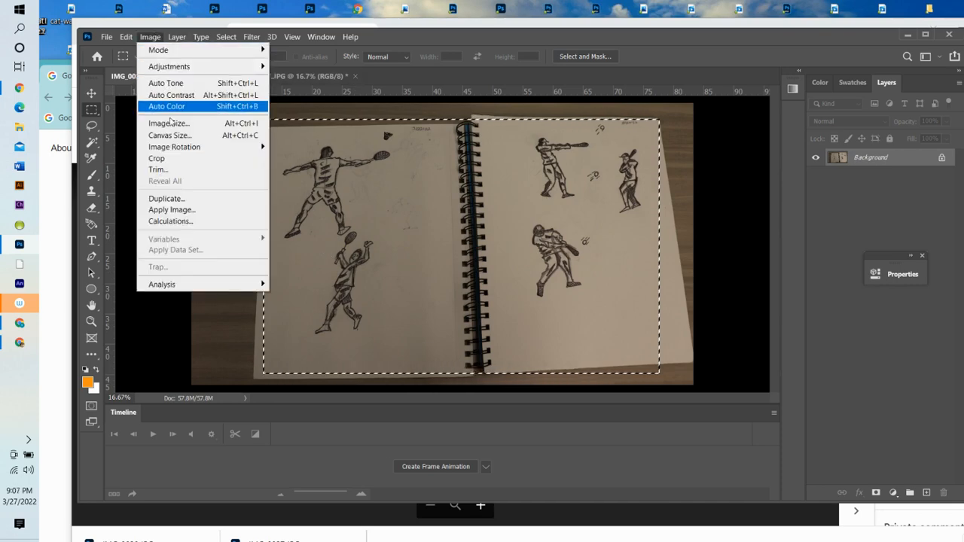
{"action": "left_click", "coordinate": [175, 158]}
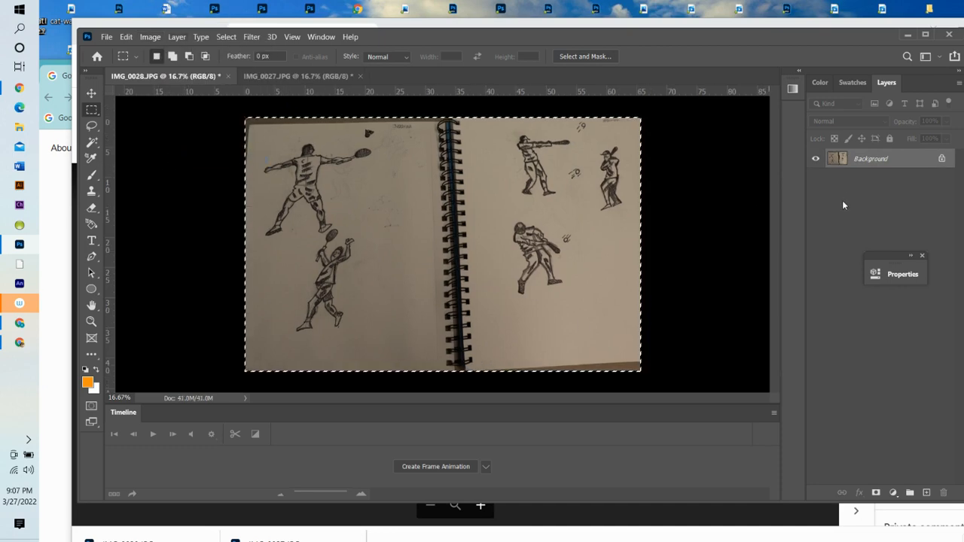
Unlock the background layer and rotate it about 1.76° clockwise to straighten the sketchbook pages
{"action": "left_click", "coordinate": [942, 158]}
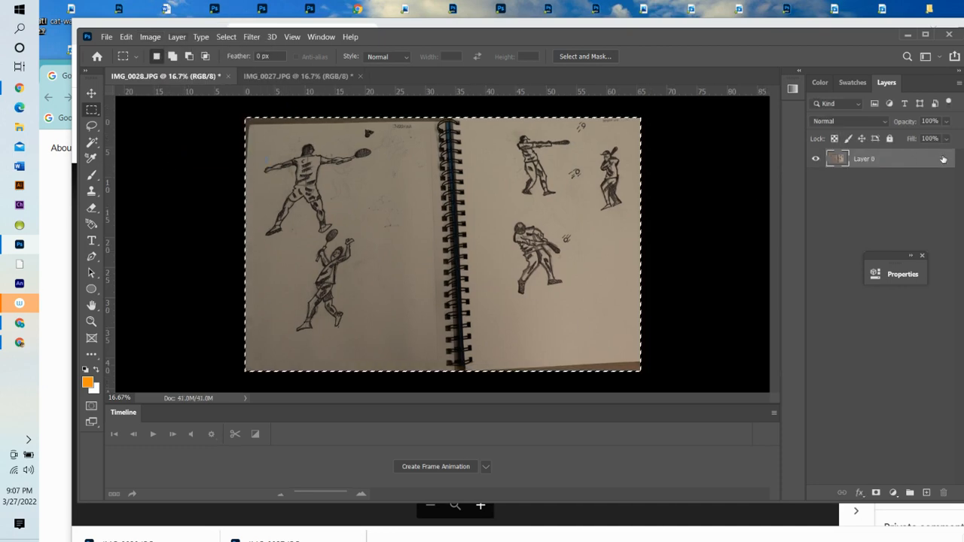
{"action": "left_click", "coordinate": [128, 37]}
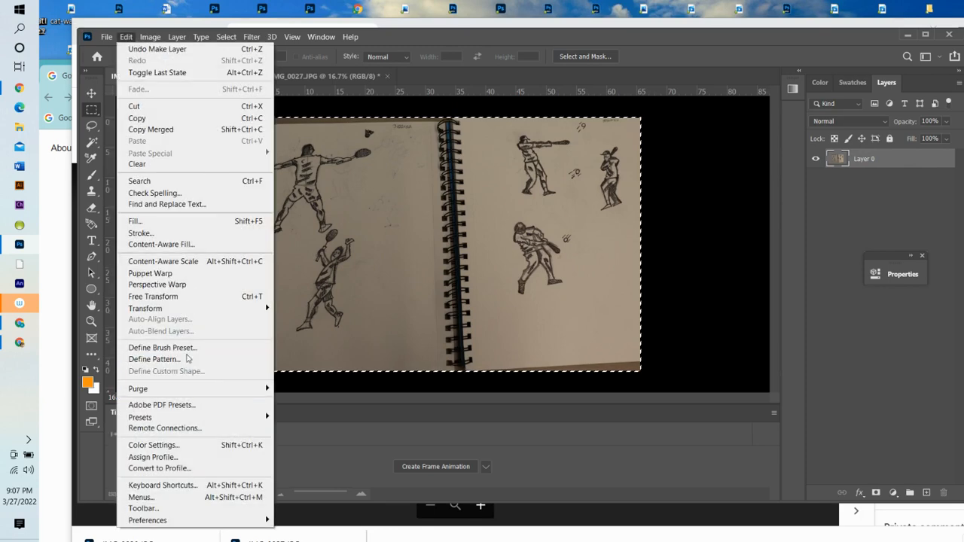
{"action": "mouse_move", "coordinate": [250, 311]}
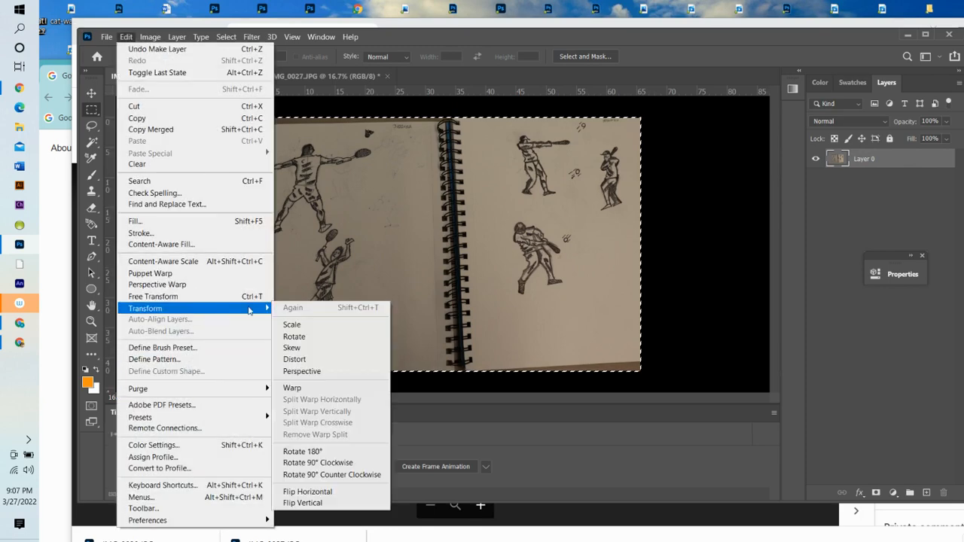
{"action": "left_click", "coordinate": [319, 343]}
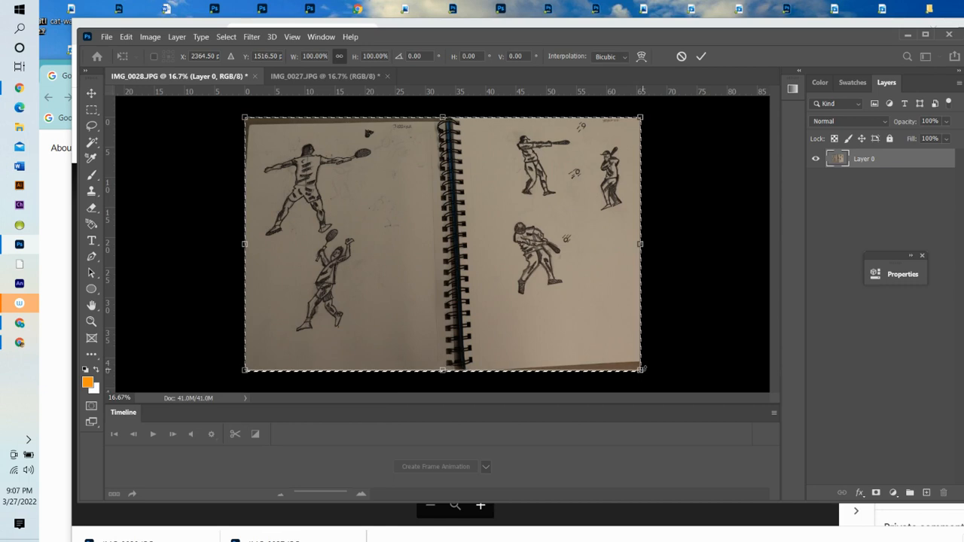
{"action": "left_click_drag", "start_coordinate": [641, 368], "coordinate": [638, 375]}
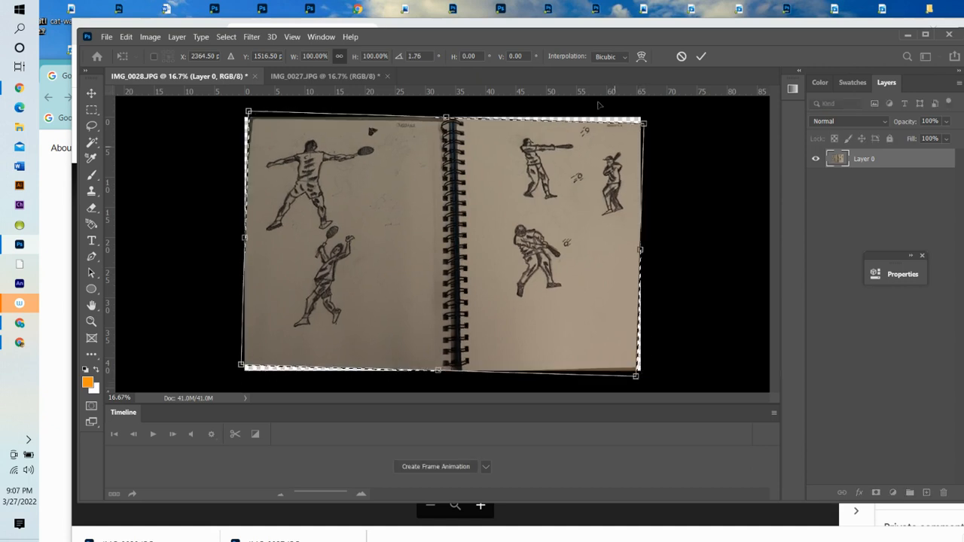
{"action": "left_click", "coordinate": [701, 56]}
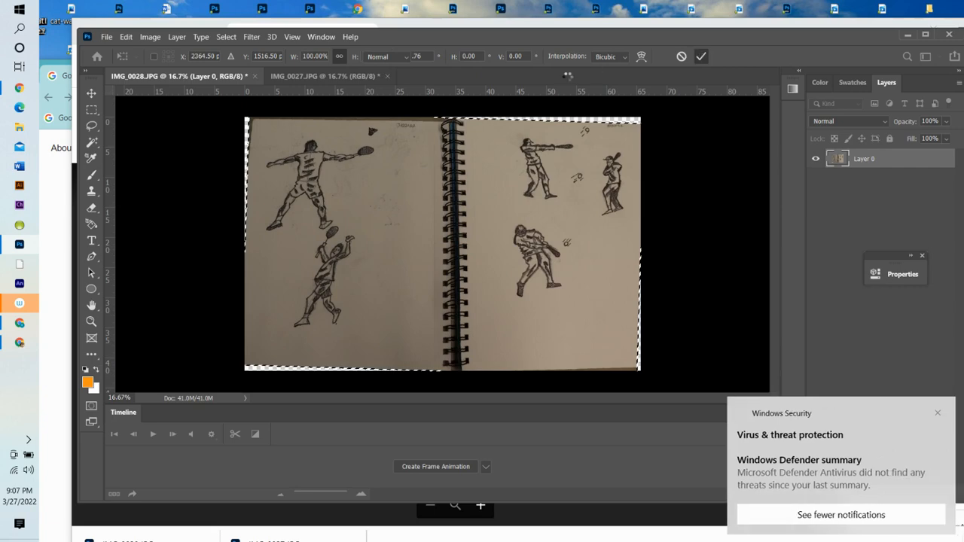
Dismiss the Windows Security notification and clear the selection around the sketchbook pages
{"action": "left_click", "coordinate": [934, 414]}
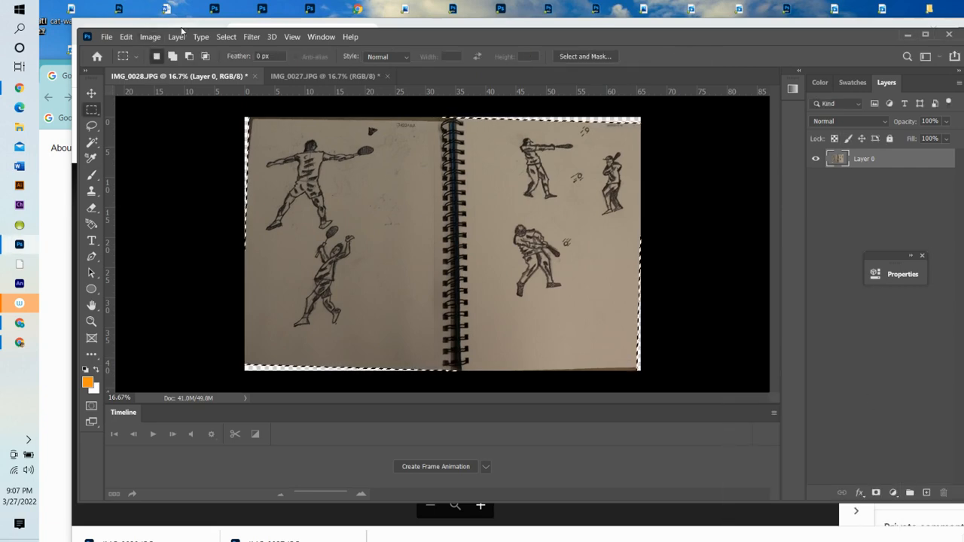
{"action": "left_click", "coordinate": [218, 37]}
{"action": "left_click", "coordinate": [235, 59]}
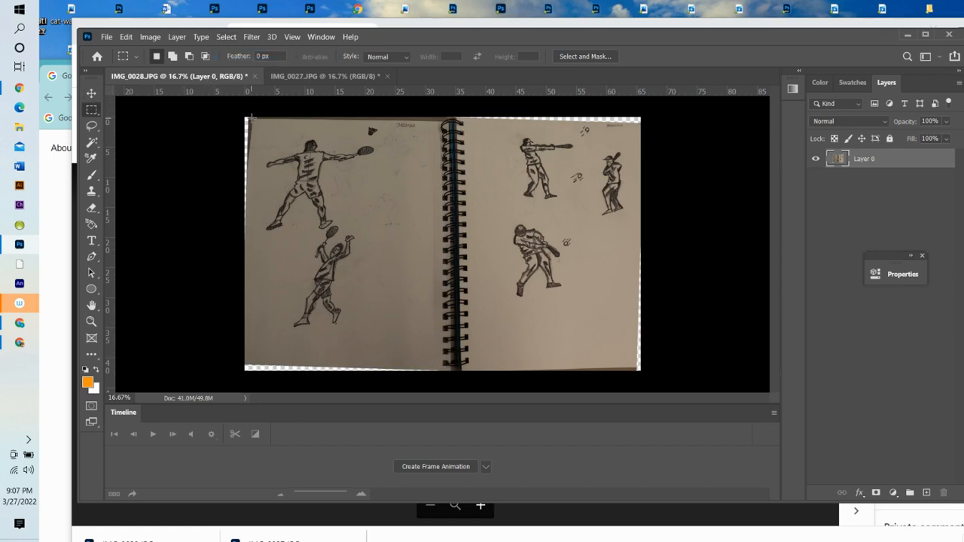
Select the straightened sketchbook pages inside their transparent edges with a rectangular marquee and crop the image to that selection
{"action": "left_click_drag", "start_coordinate": [251, 118], "coordinate": [637, 357]}
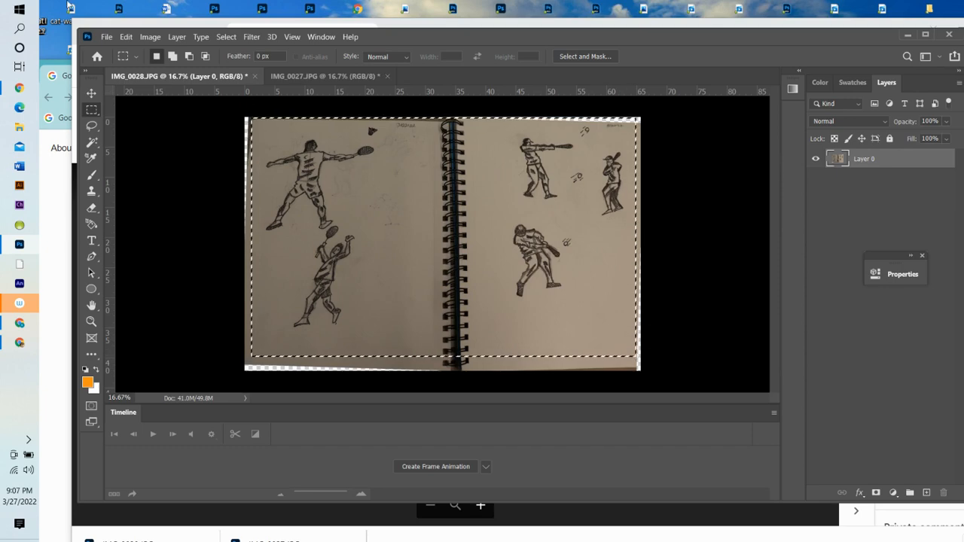
{"action": "left_click", "coordinate": [150, 37]}
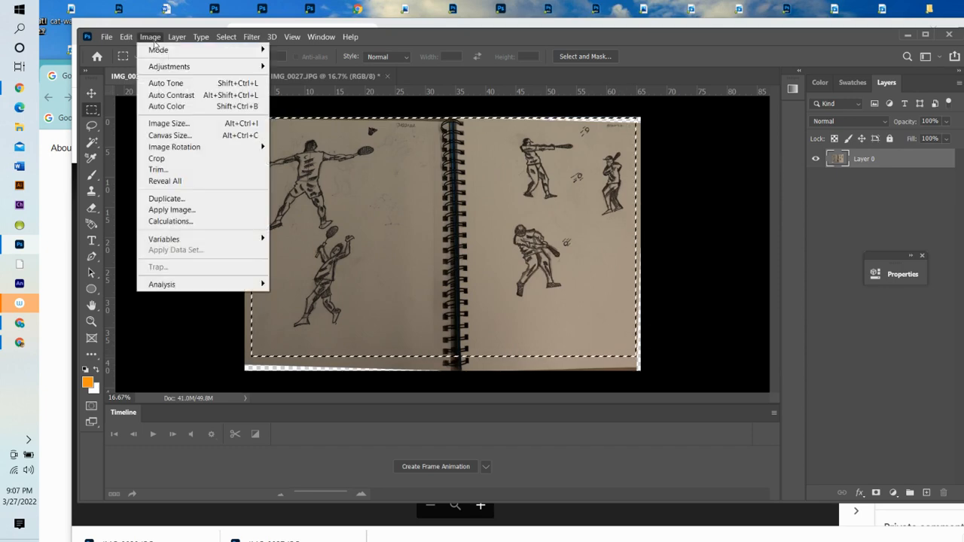
{"action": "left_click", "coordinate": [184, 160]}
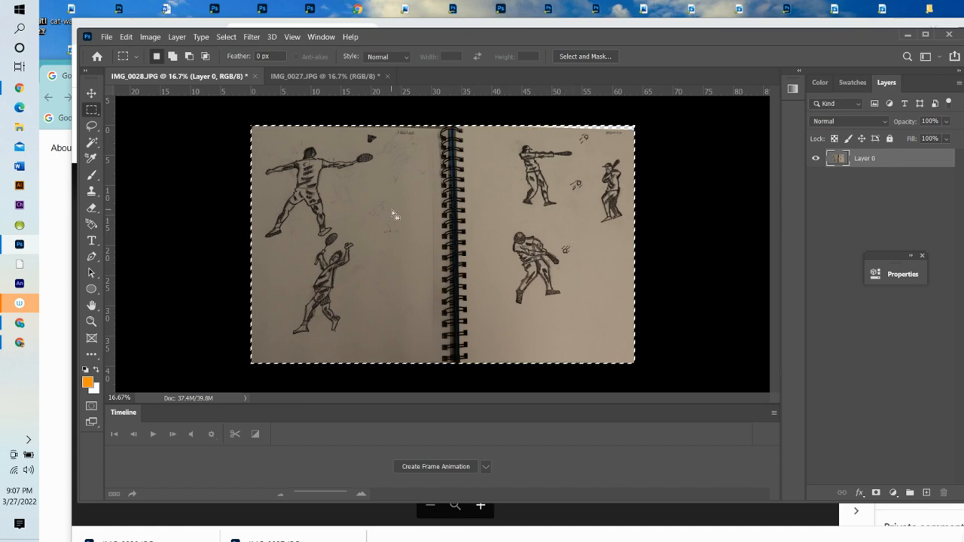
Brighten the cropped pages with a Curves adjustment, raising the RGB midpoint to input 114 and output 138
{"action": "left_click", "coordinate": [150, 36]}
{"action": "mouse_move", "coordinate": [259, 65]}
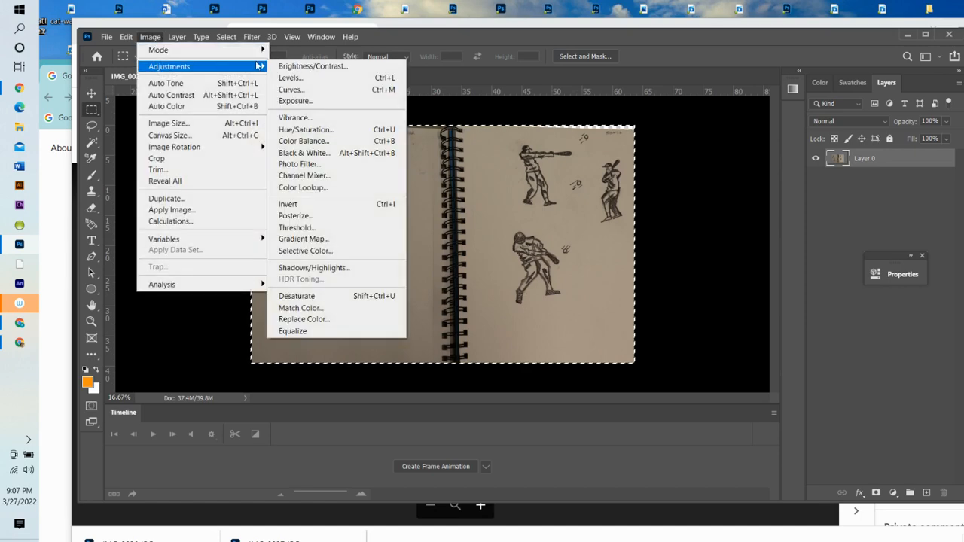
{"action": "left_click", "coordinate": [315, 90]}
{"action": "left_click_drag", "start_coordinate": [661, 73], "coordinate": [811, 157]}
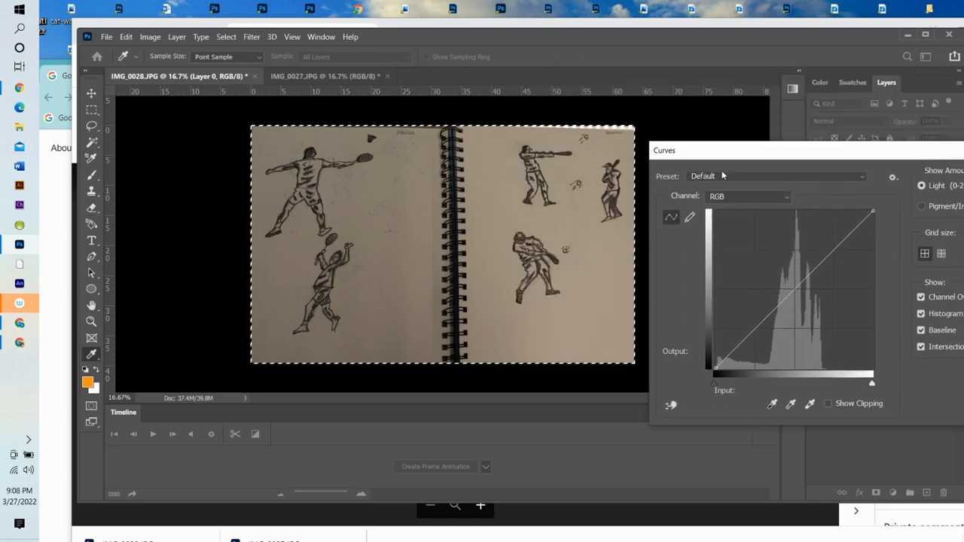
{"action": "mouse_move", "coordinate": [788, 151]}
{"action": "left_mouse_down"}
{"action": "mouse_move", "coordinate": [721, 144]}
{"action": "mouse_move", "coordinate": [783, 164]}
{"action": "left_mouse_up"}
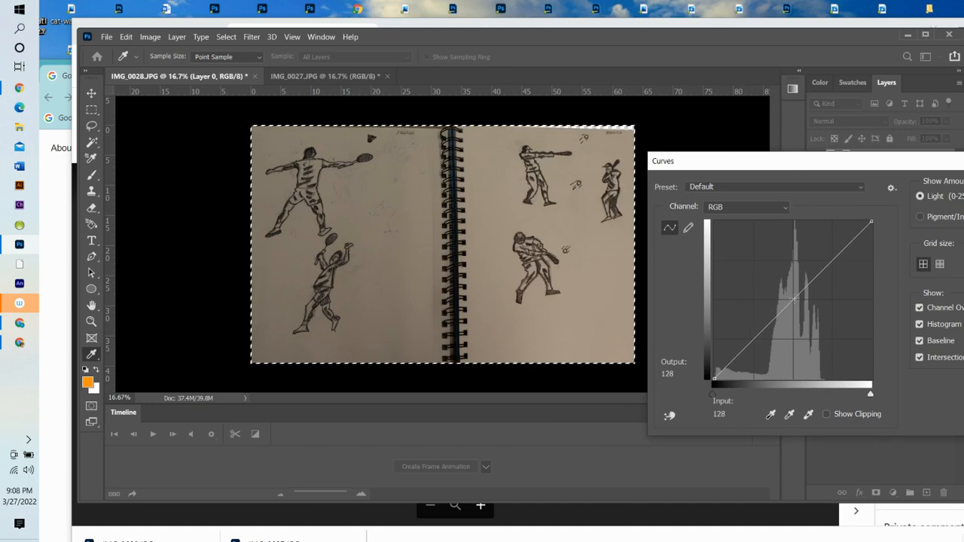
{"action": "left_click", "coordinate": [794, 299]}
{"action": "left_click_drag", "start_coordinate": [794, 299], "coordinate": [784, 293]}
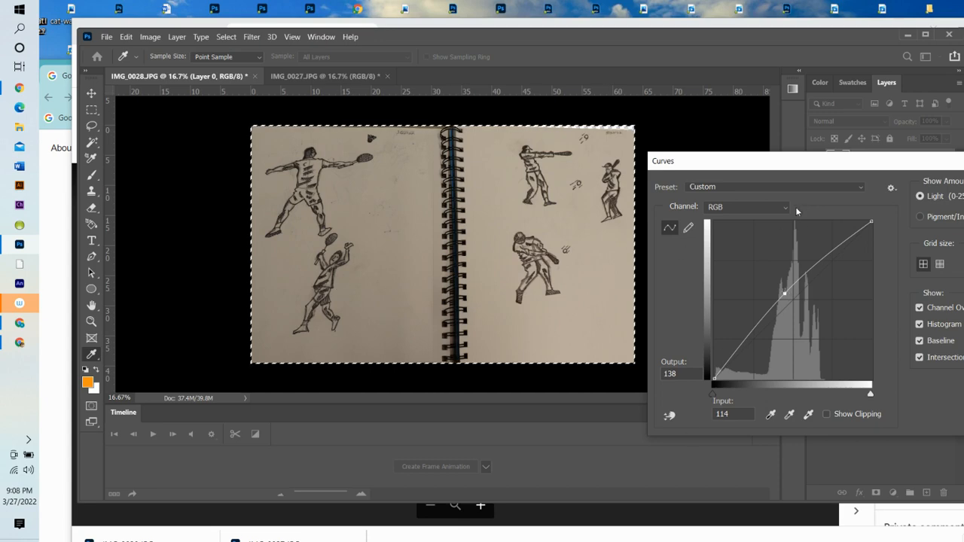
{"action": "left_click_drag", "start_coordinate": [795, 164], "coordinate": [667, 171]}
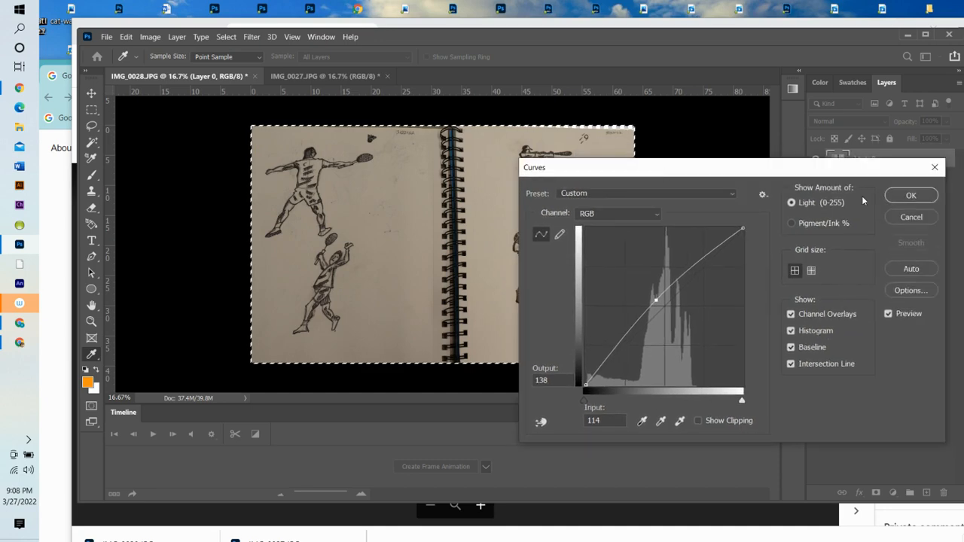
{"action": "left_click", "coordinate": [909, 195]}
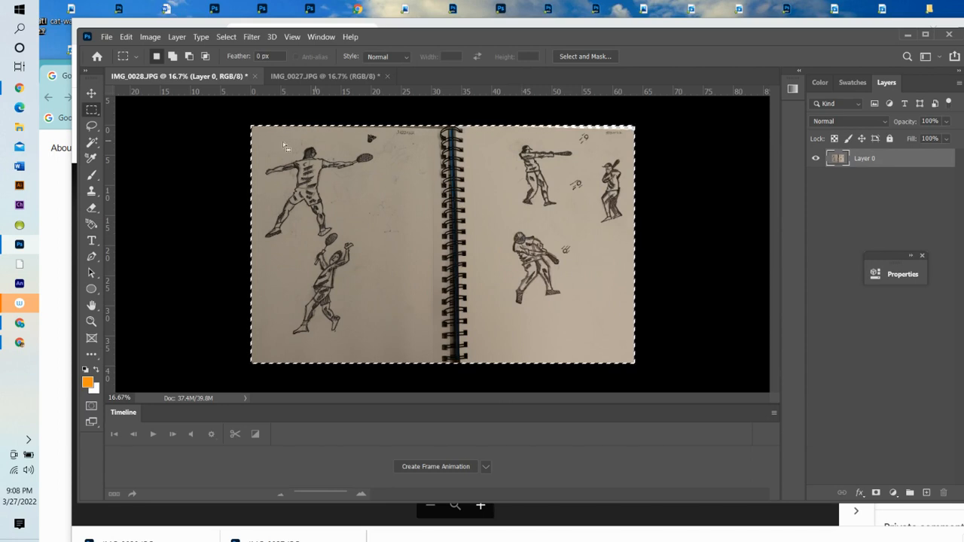
Lighten the pages with a Levels adjustment, setting the midtone input level to 1.78
{"action": "left_click", "coordinate": [150, 36]}
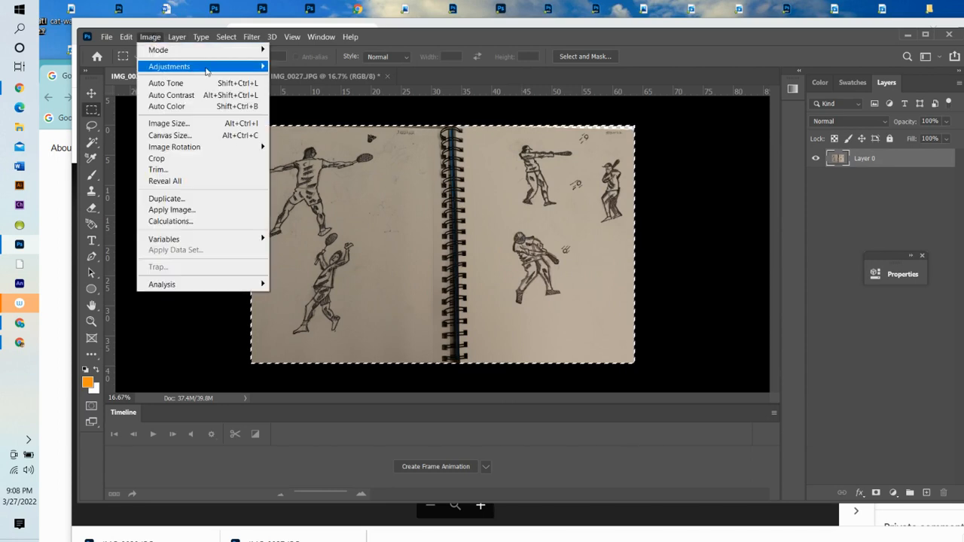
{"action": "mouse_move", "coordinate": [208, 68]}
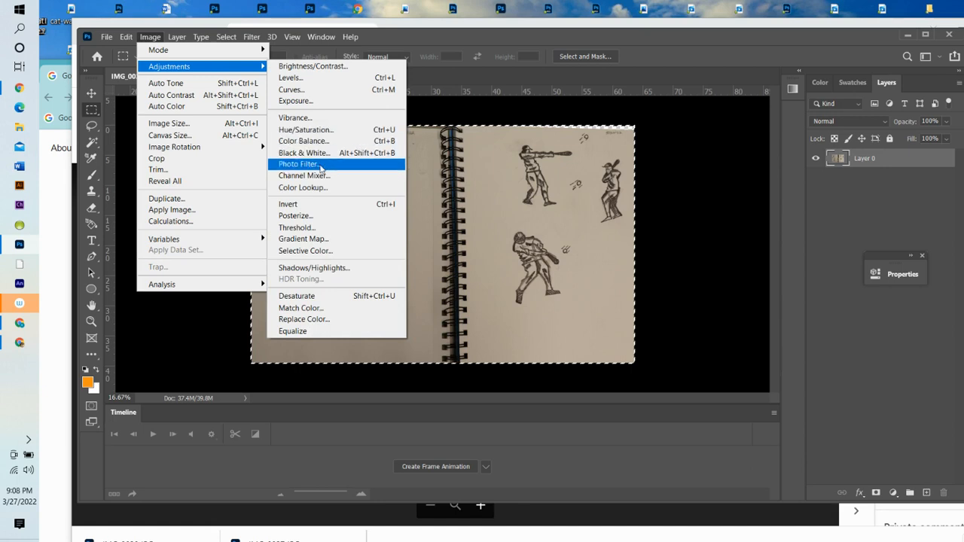
{"action": "left_click", "coordinate": [332, 79]}
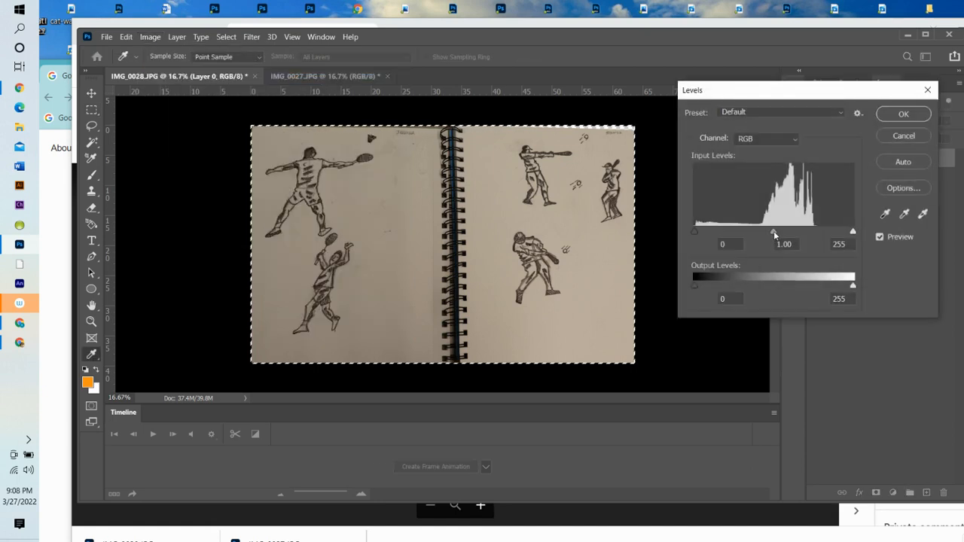
{"action": "left_click_drag", "start_coordinate": [773, 230], "coordinate": [748, 234]}
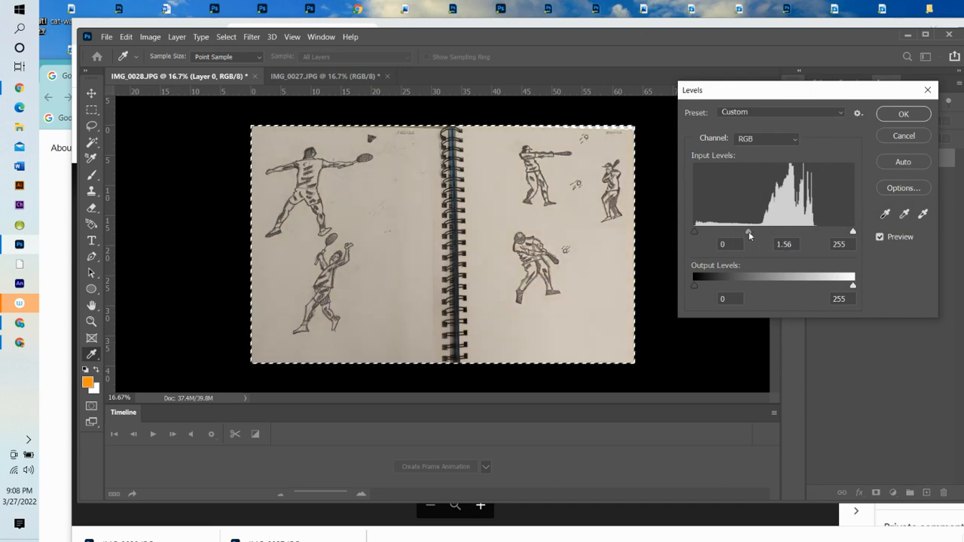
{"action": "left_click_drag", "start_coordinate": [749, 234], "coordinate": [745, 235]}
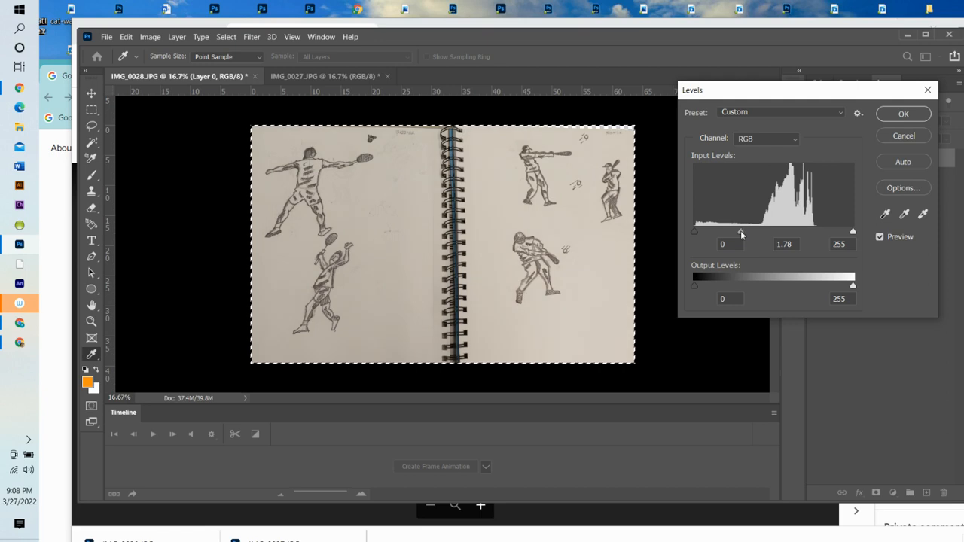
{"action": "left_click_drag", "start_coordinate": [830, 91], "coordinate": [807, 90]}
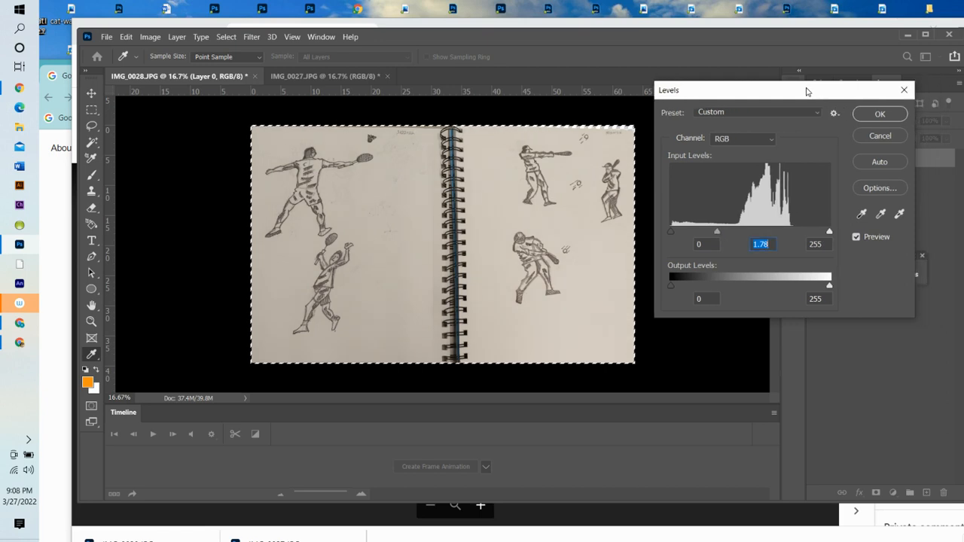
{"action": "left_click", "coordinate": [868, 111]}
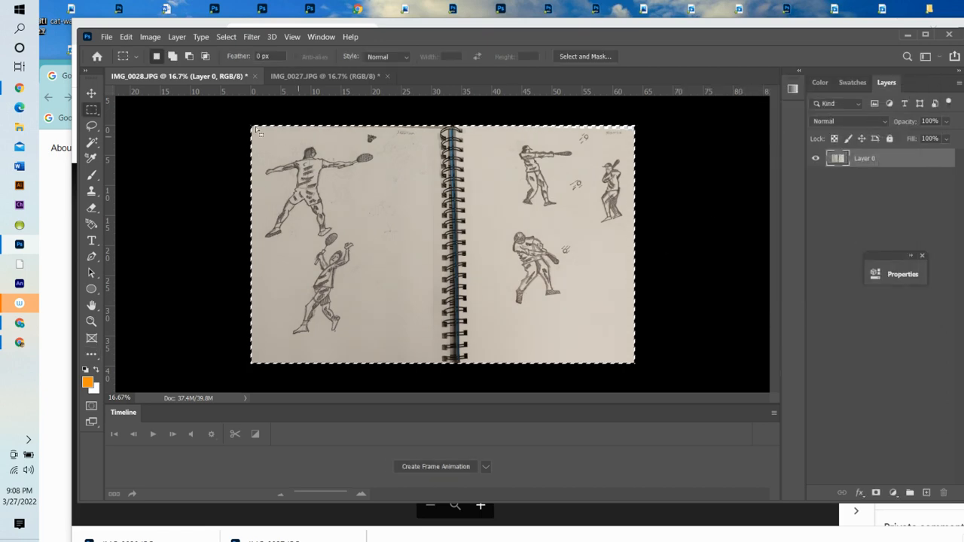
Apply an Exposure adjustment of about +0.34 to the sketchbook pages
{"action": "left_click", "coordinate": [150, 36]}
{"action": "mouse_move", "coordinate": [203, 69]}
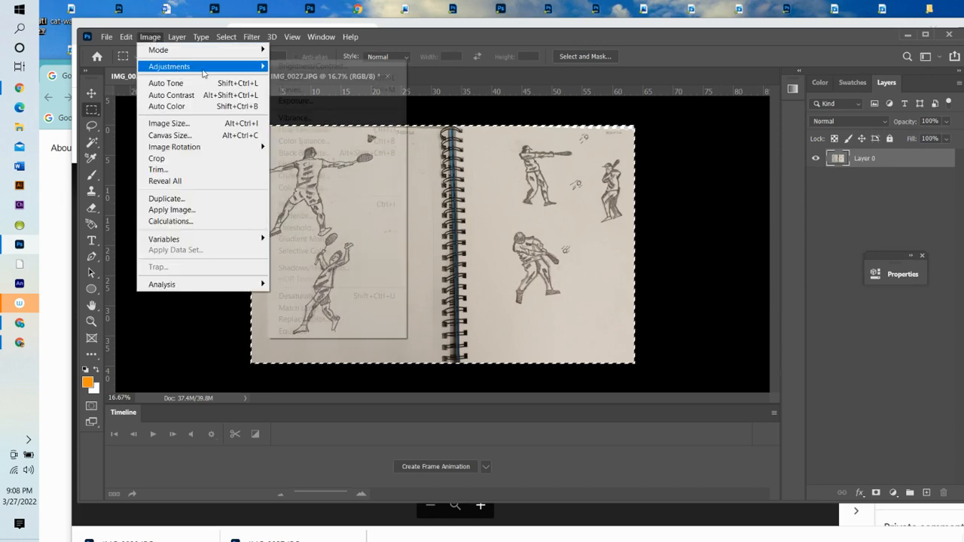
{"action": "left_click", "coordinate": [332, 100]}
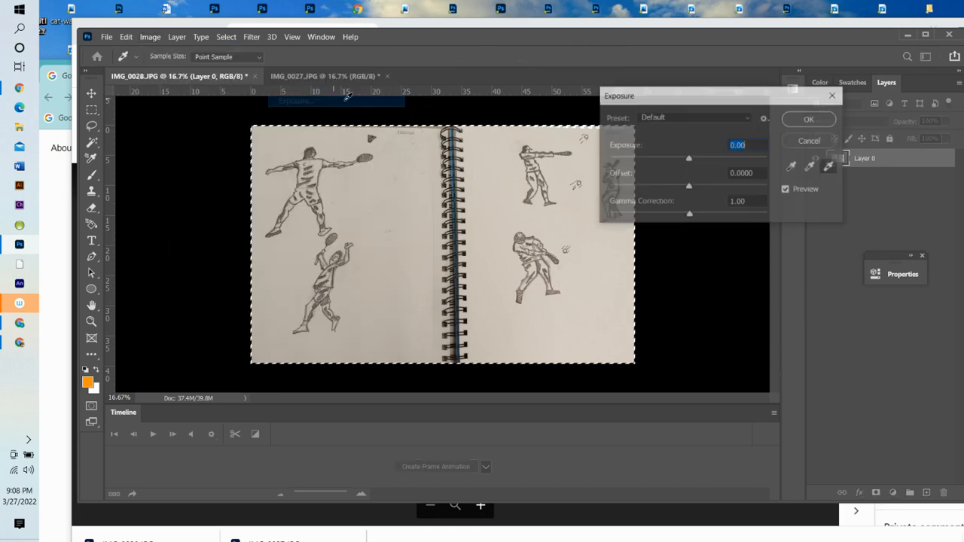
{"action": "left_click_drag", "start_coordinate": [725, 98], "coordinate": [787, 101]}
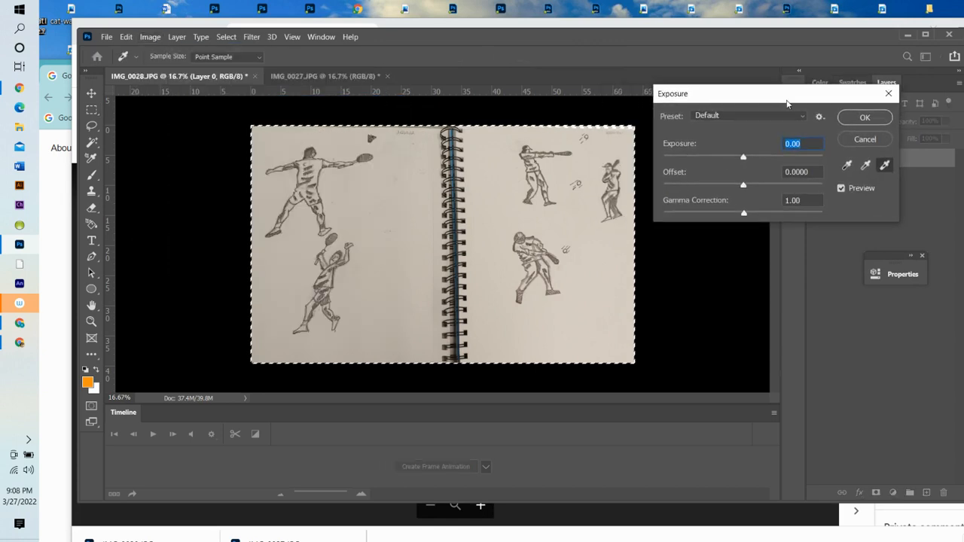
{"action": "left_click_drag", "start_coordinate": [743, 158], "coordinate": [745, 159]}
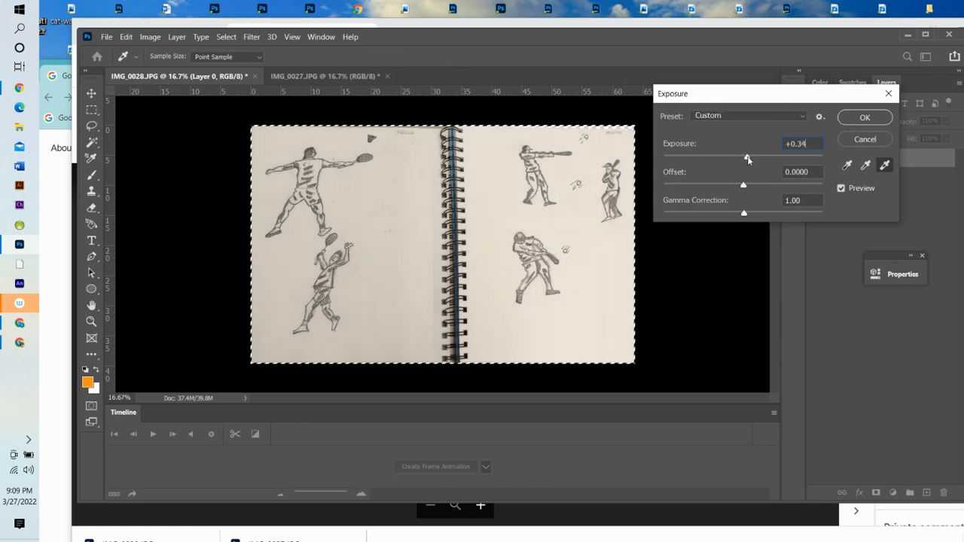
{"action": "left_click", "coordinate": [866, 117]}
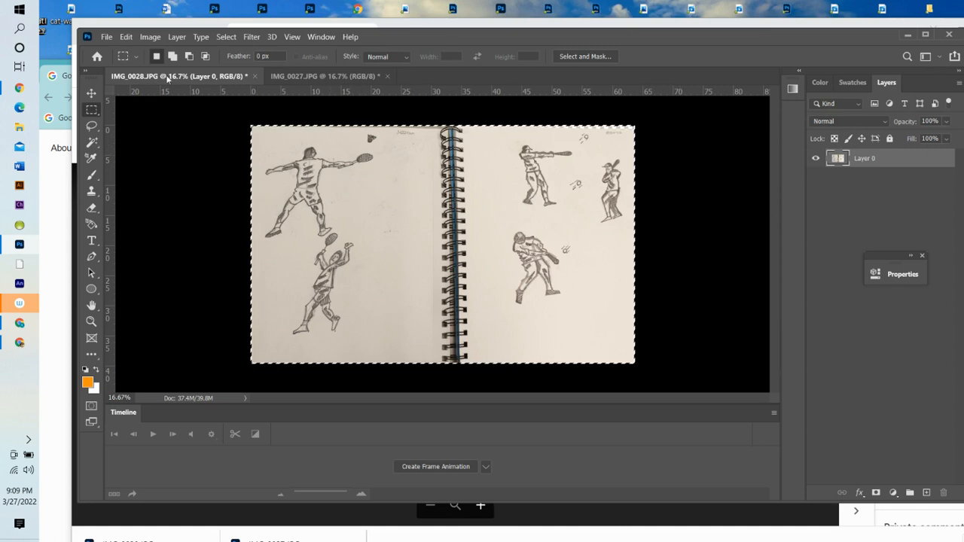
Save the document on the computer in the Downloads folder as a Photoshop file named Figure studies 1
{"action": "left_click", "coordinate": [106, 37]}
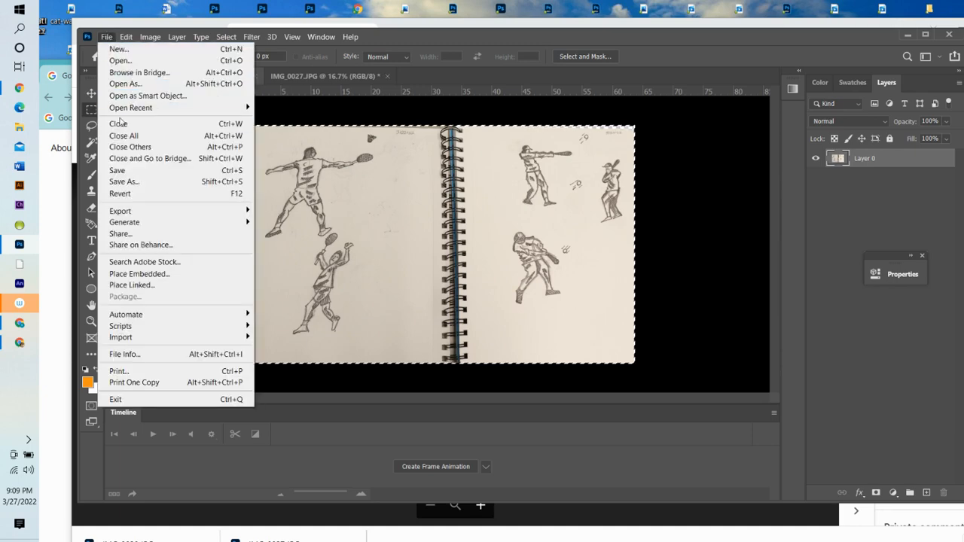
{"action": "left_click", "coordinate": [124, 182]}
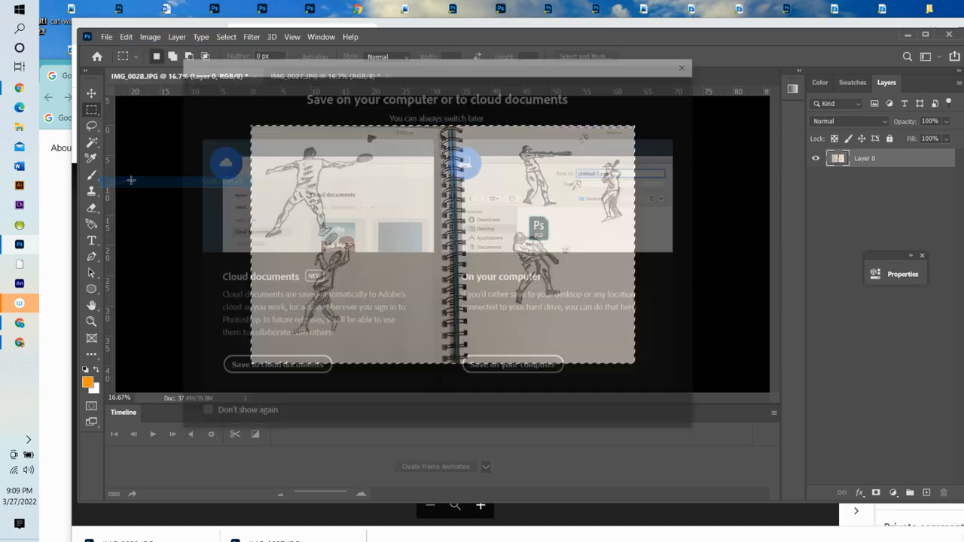
{"action": "left_click", "coordinate": [517, 369]}
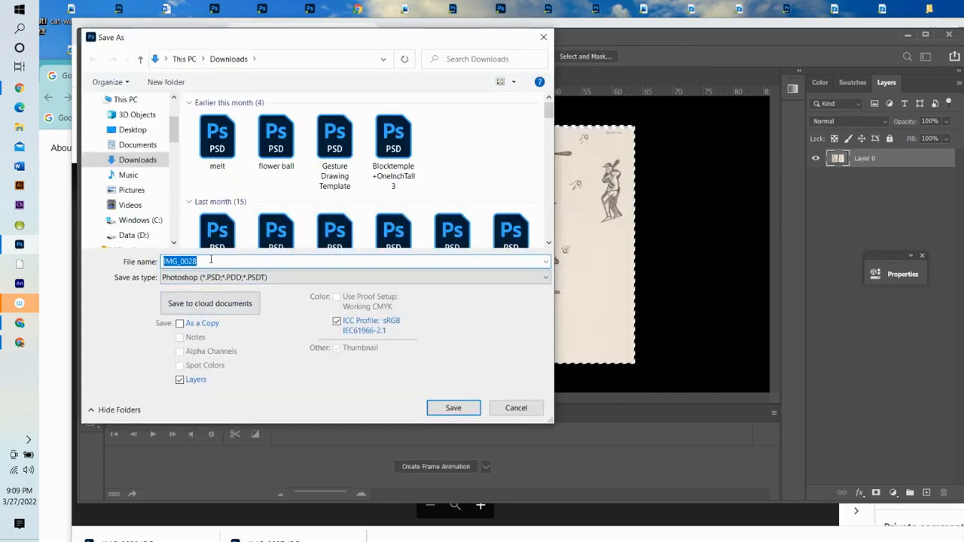
{"action": "type", "text": "F"}
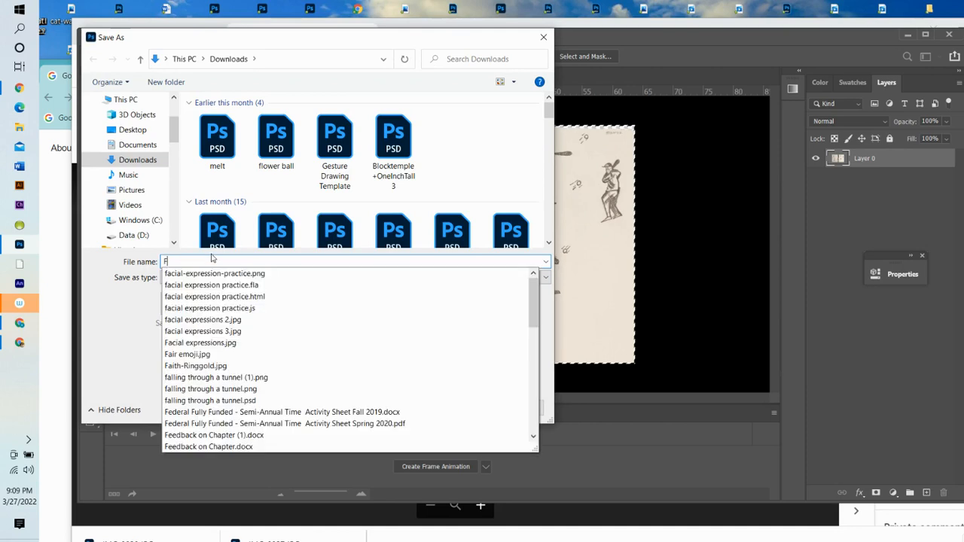
{"action": "type", "text": "igure "}
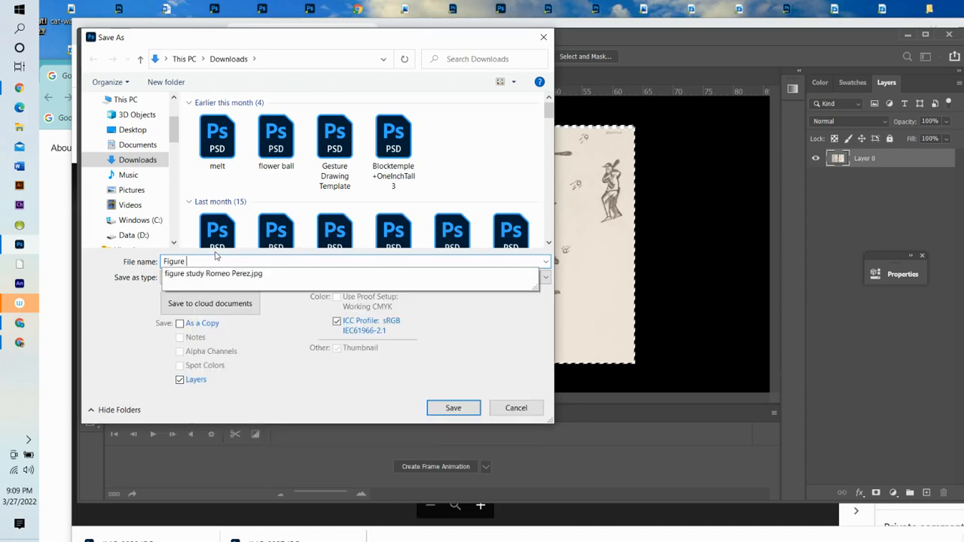
{"action": "type", "text": "studies"}
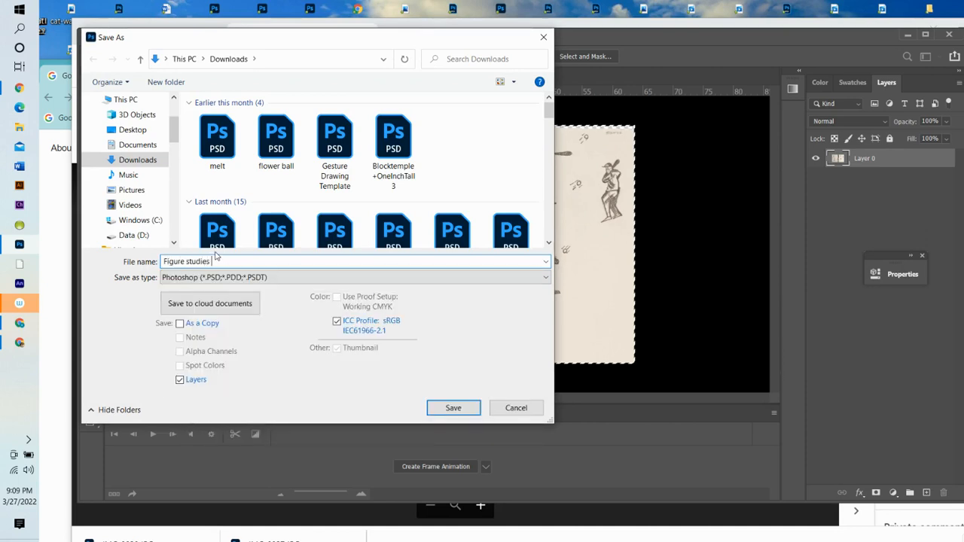
{"action": "type", "text": " 1"}
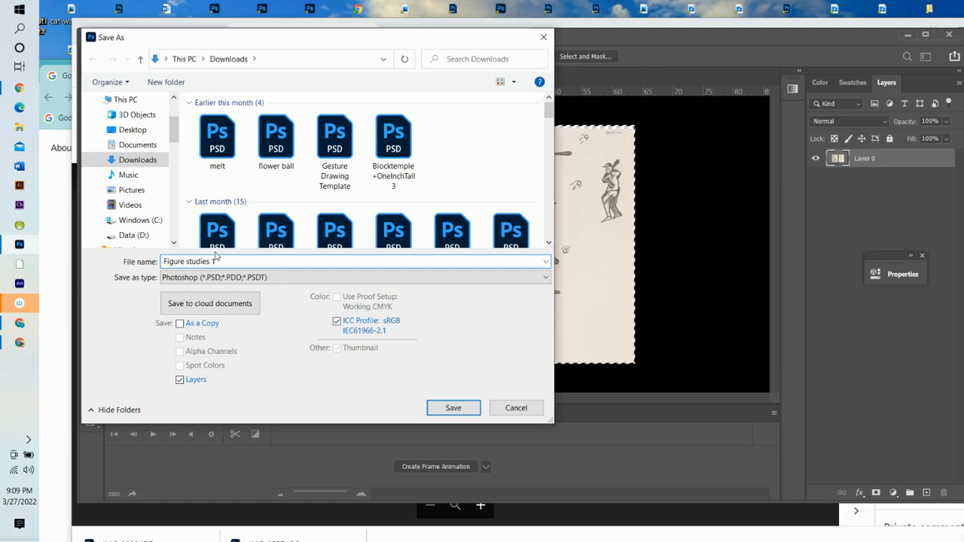
{"action": "left_click", "coordinate": [445, 411]}
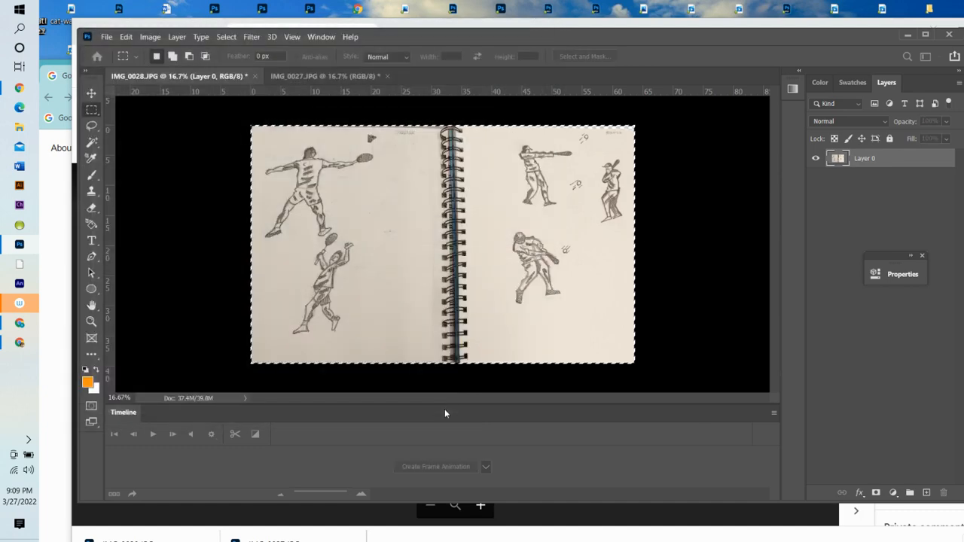
{"action": "left_click", "coordinate": [619, 143]}
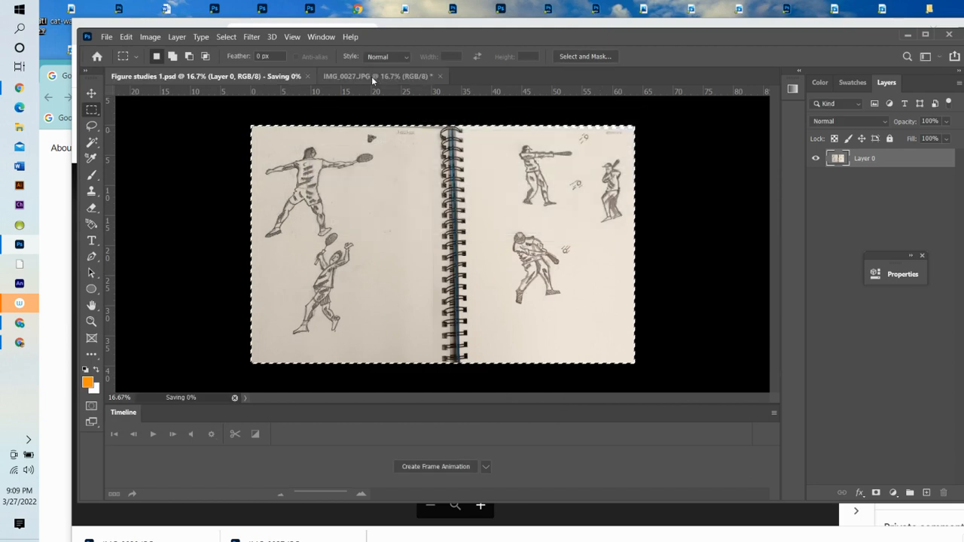
Save the IMG_0027 document on the computer in Downloads as a JPEG named figure studies 2, at quality 12 with the Progressive format
{"action": "left_click", "coordinate": [365, 73]}
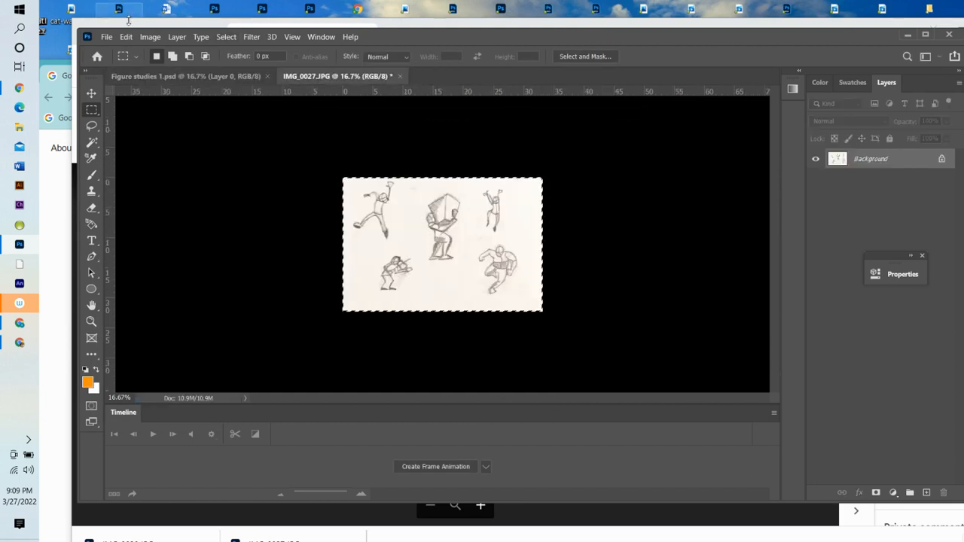
{"action": "left_click", "coordinate": [107, 36]}
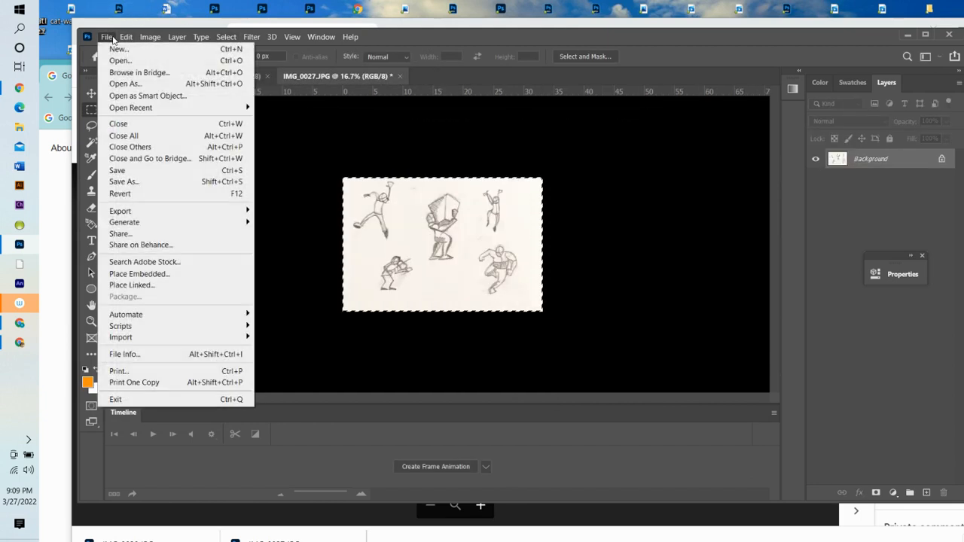
{"action": "left_click", "coordinate": [123, 181]}
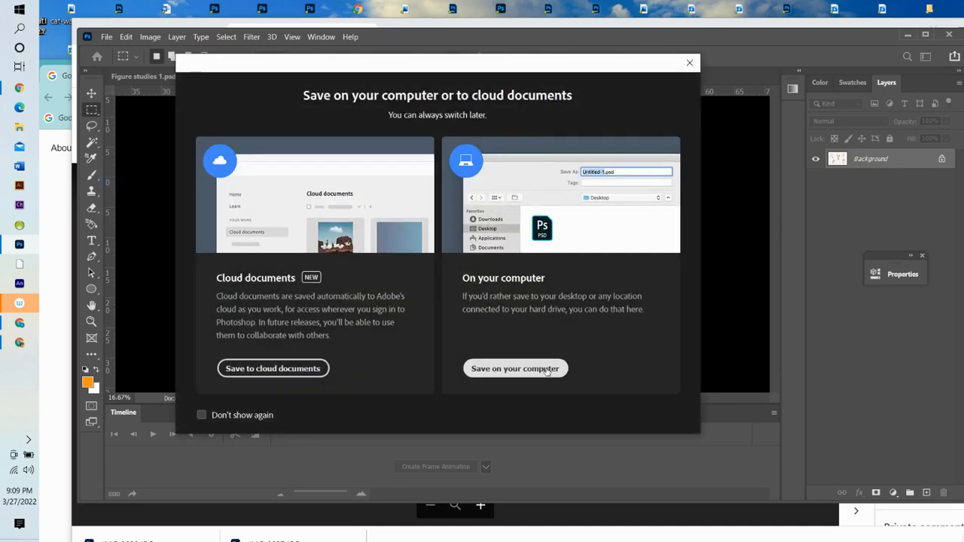
{"action": "left_click", "coordinate": [548, 370]}
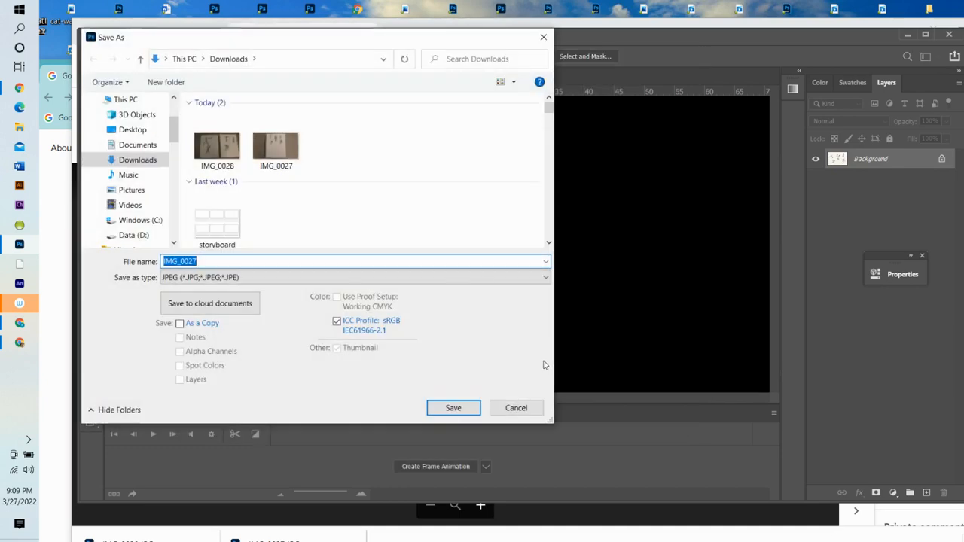
{"action": "type", "text": "figure "}
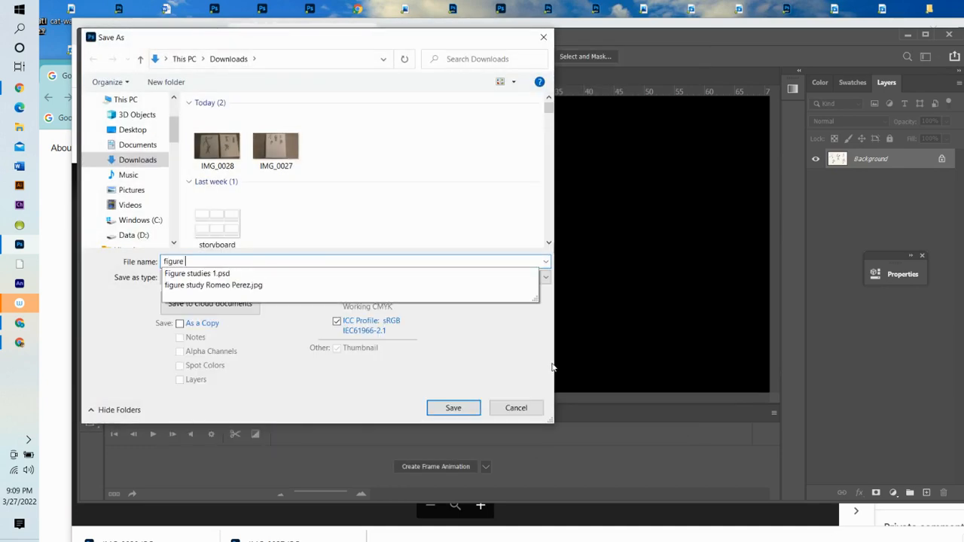
{"action": "type", "text": "studies"}
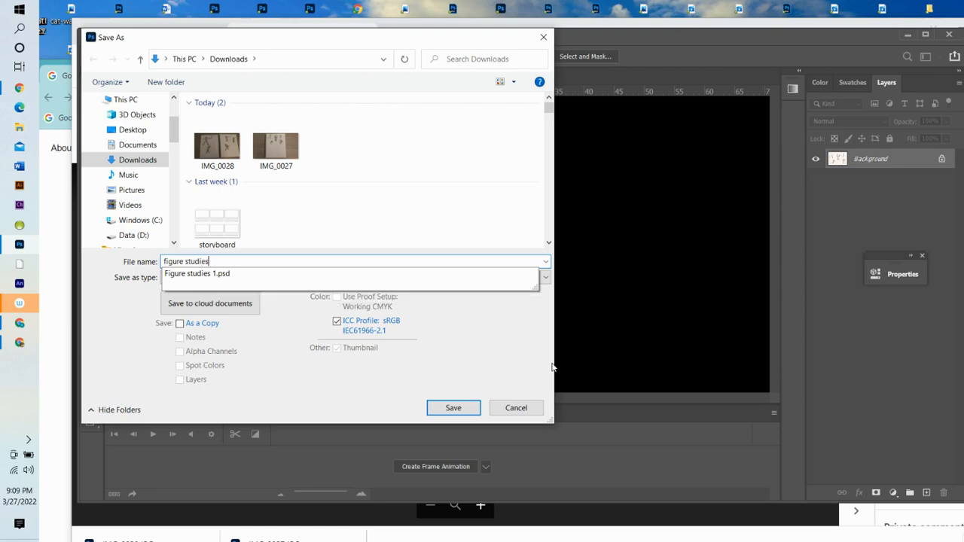
{"action": "type", "text": " 2"}
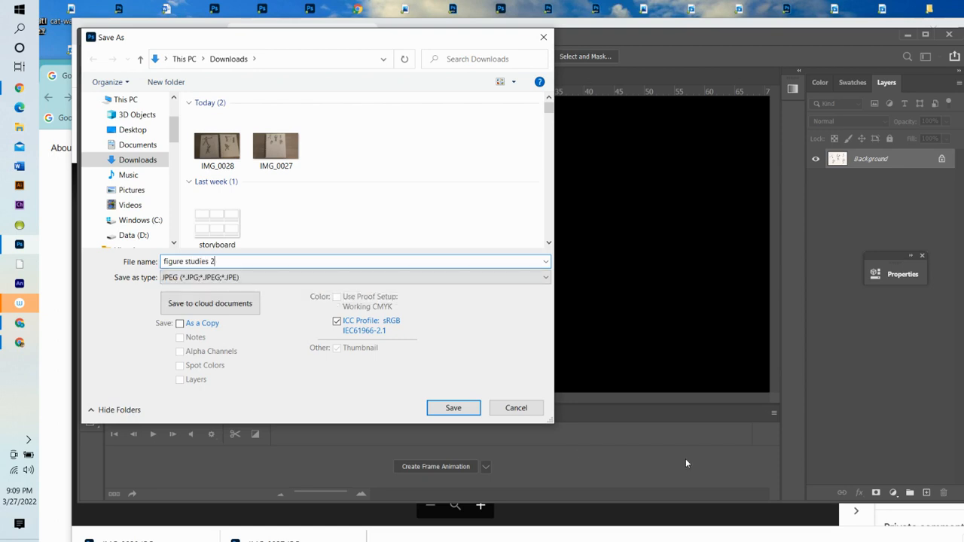
{"action": "left_click", "coordinate": [451, 411]}
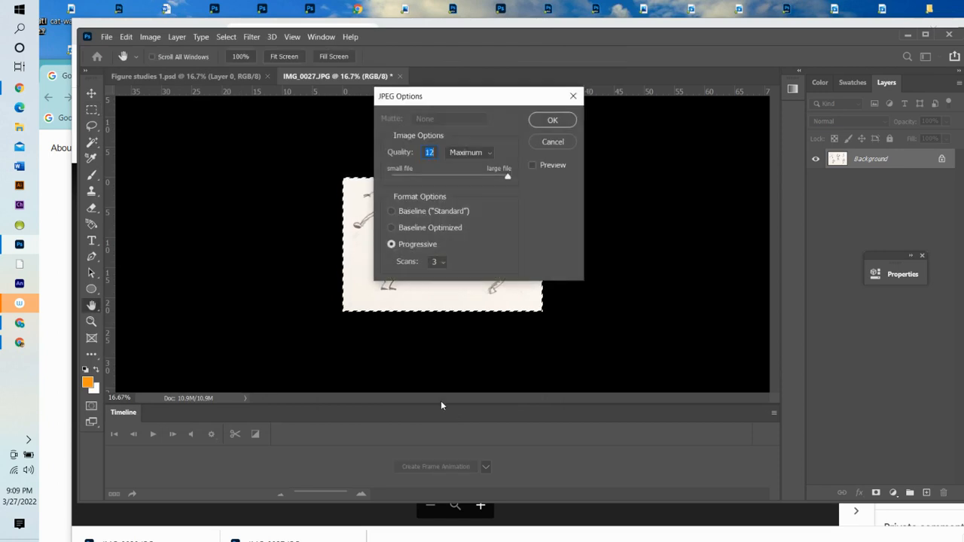
{"action": "left_click", "coordinate": [554, 120]}
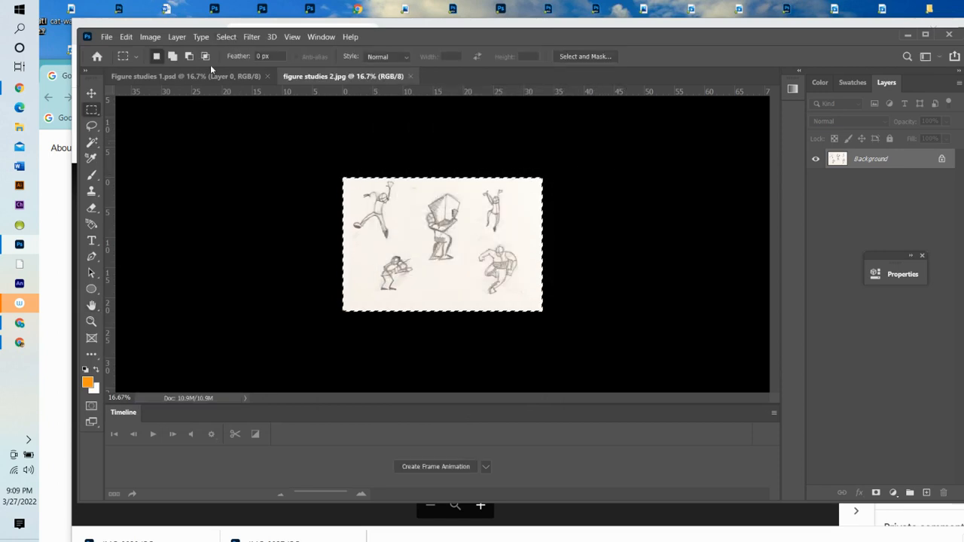
{"action": "left_click", "coordinate": [106, 36]}
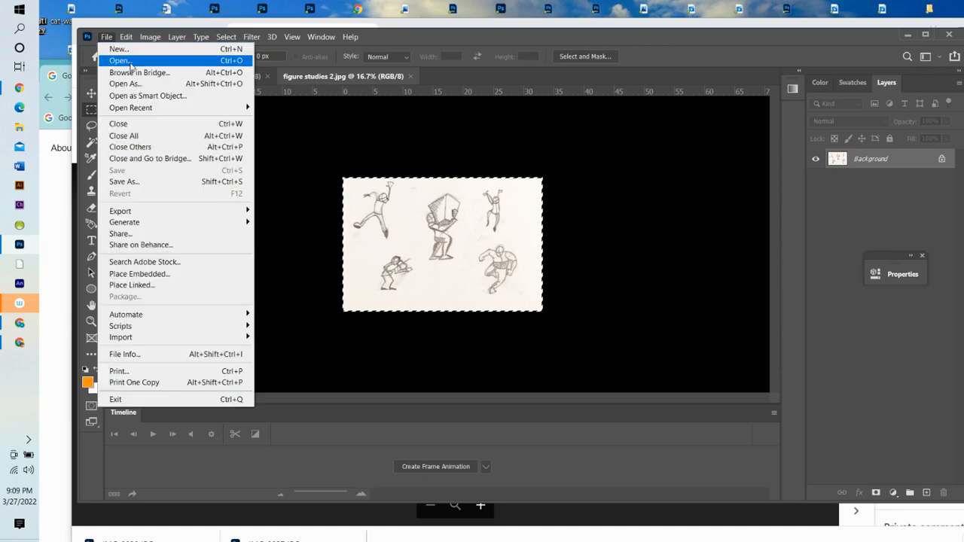
{"action": "left_click", "coordinate": [120, 61]}
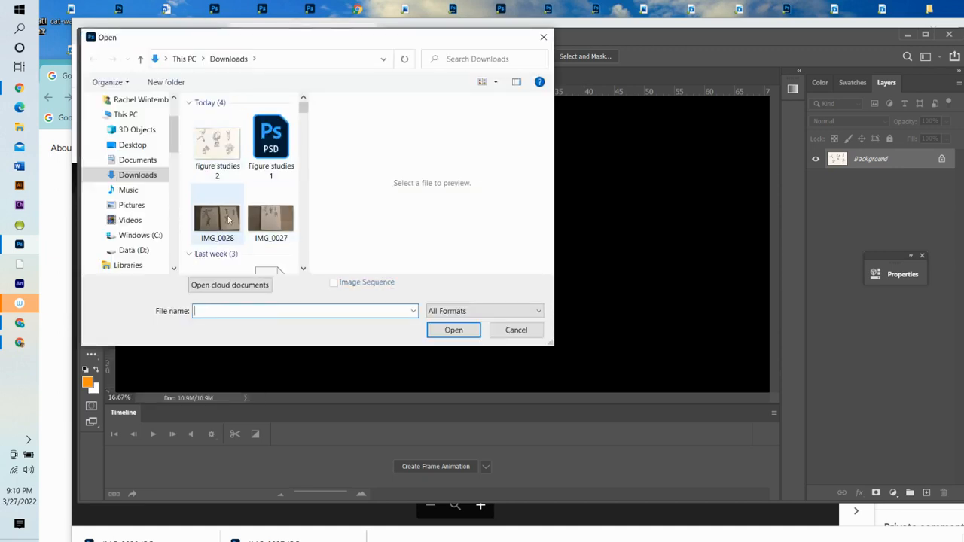
{"action": "left_click", "coordinate": [278, 229]}
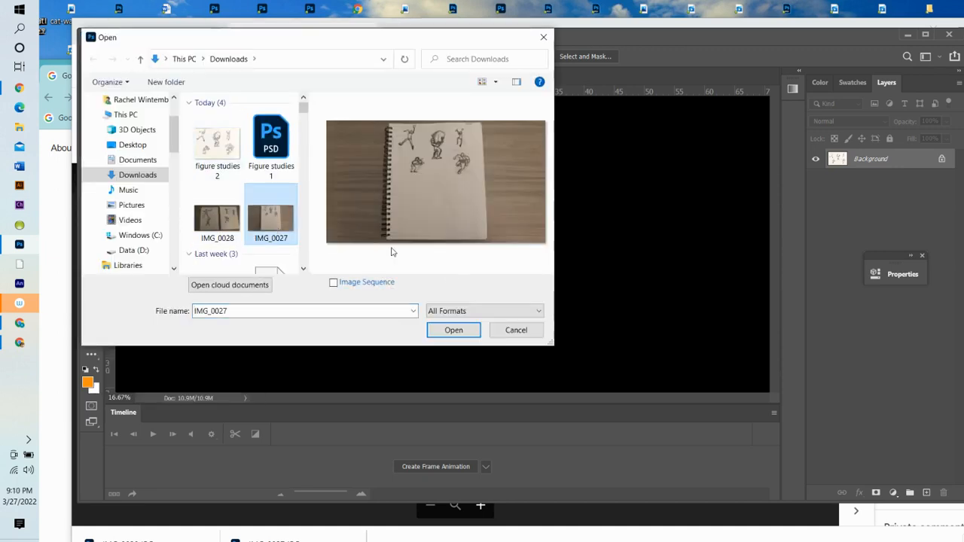
{"action": "left_click", "coordinate": [453, 330]}
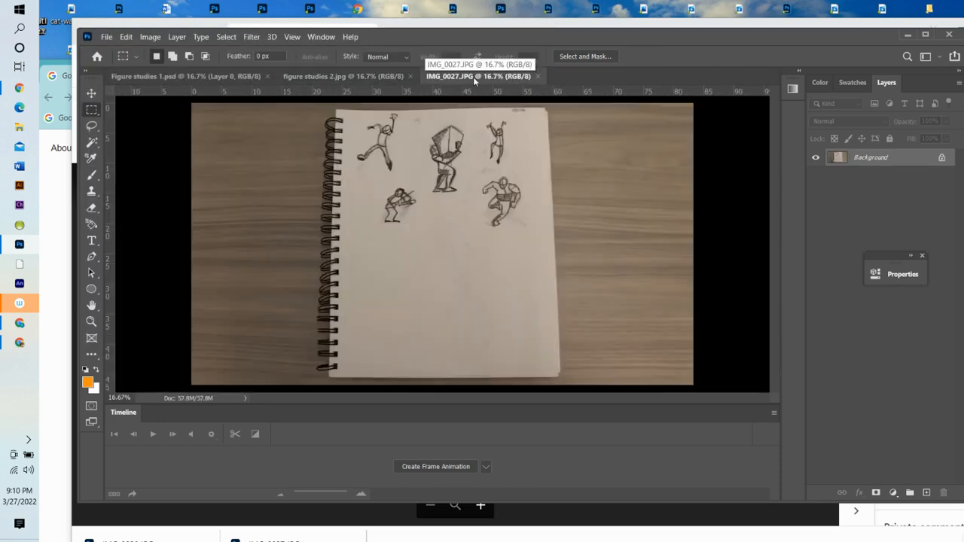
{"action": "left_click", "coordinate": [540, 74]}
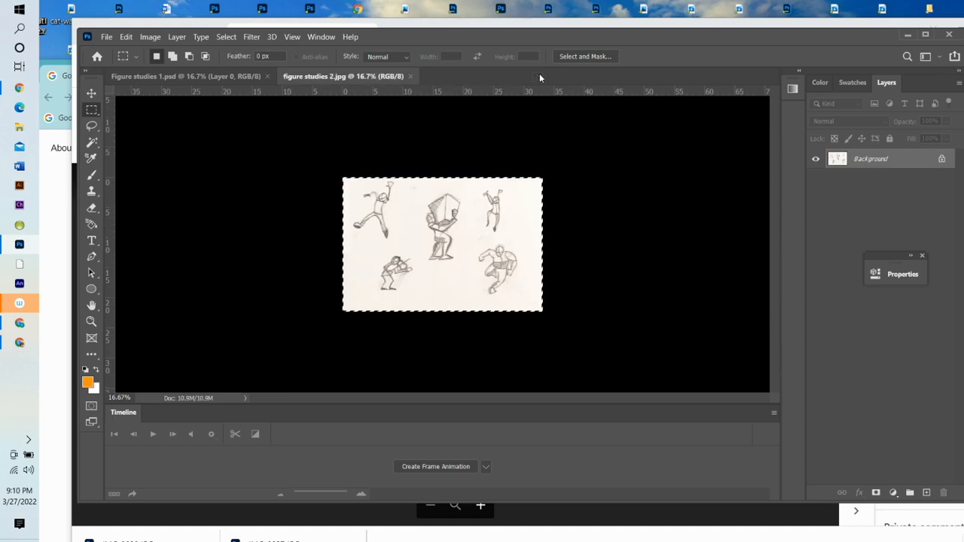
Open the original IMG_0028 photo from the Downloads folder to compare it with the edited pages
{"action": "left_click", "coordinate": [107, 37]}
{"action": "left_click", "coordinate": [121, 60]}
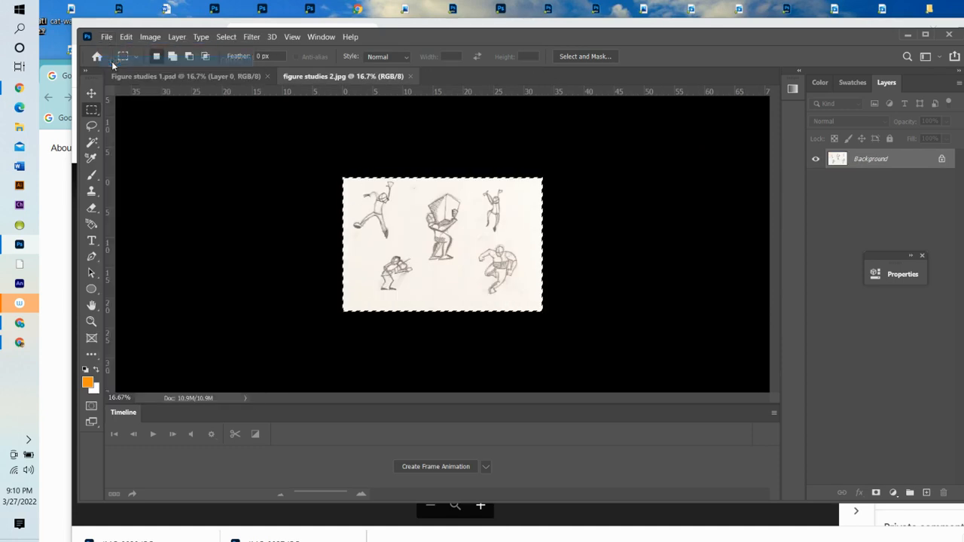
{"action": "left_click", "coordinate": [228, 226]}
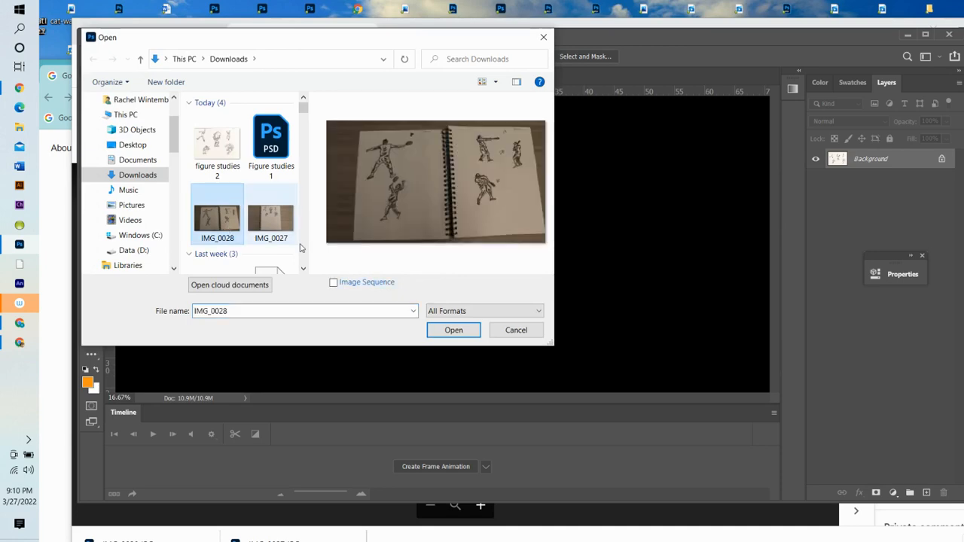
{"action": "left_click", "coordinate": [452, 330]}
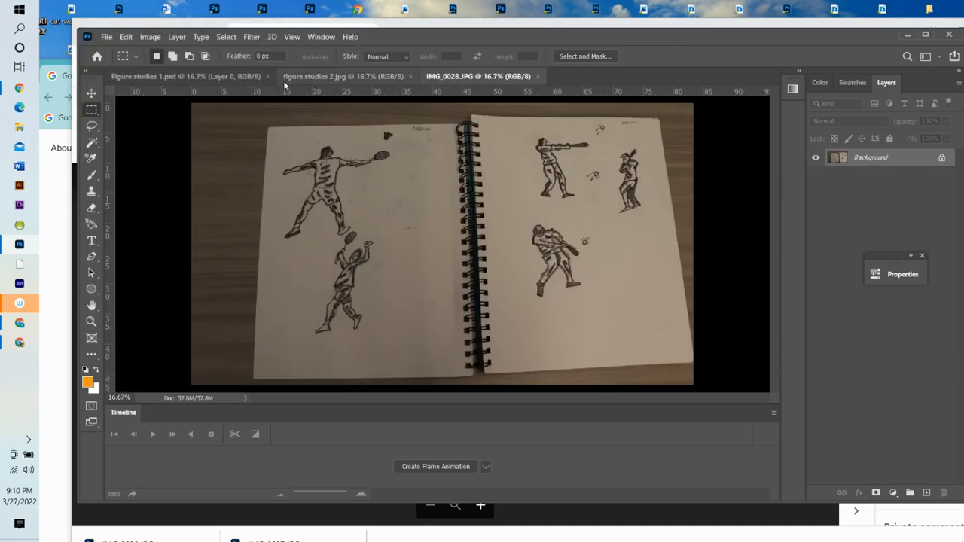
Apply a Brightness/Contrast adjustment to Figure studies 1 with brightness 28 and slightly raised contrast, and save the document
{"action": "left_click", "coordinate": [228, 79]}
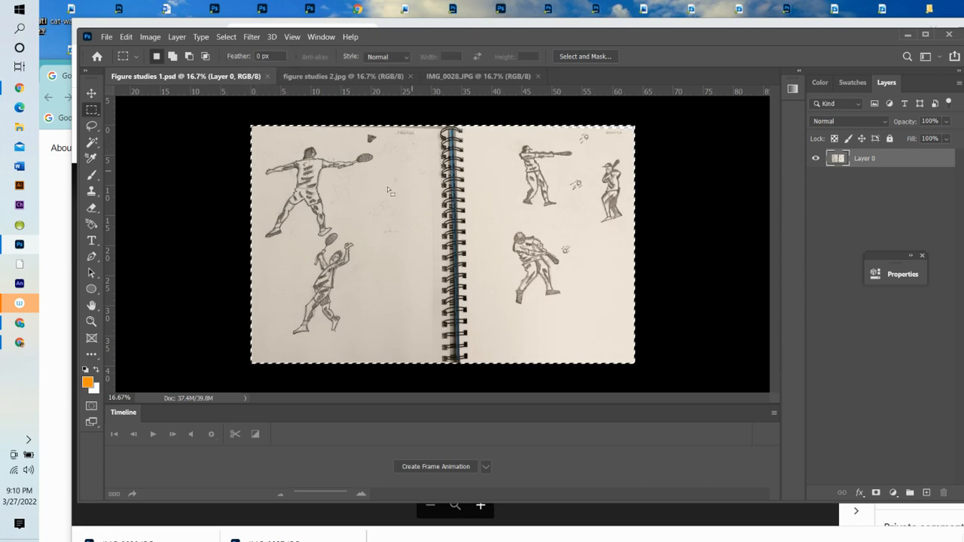
{"action": "left_click", "coordinate": [150, 37]}
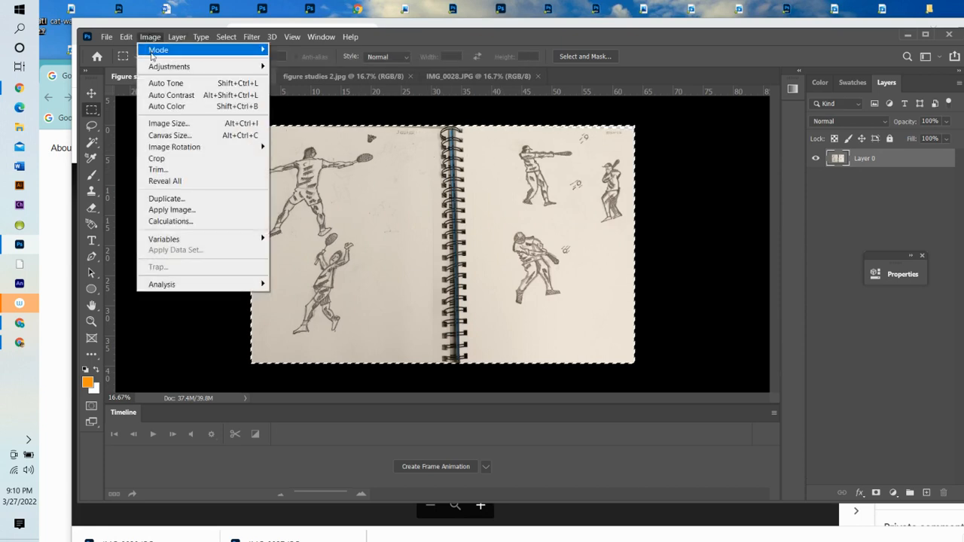
{"action": "mouse_move", "coordinate": [166, 66]}
{"action": "left_click", "coordinate": [305, 66]}
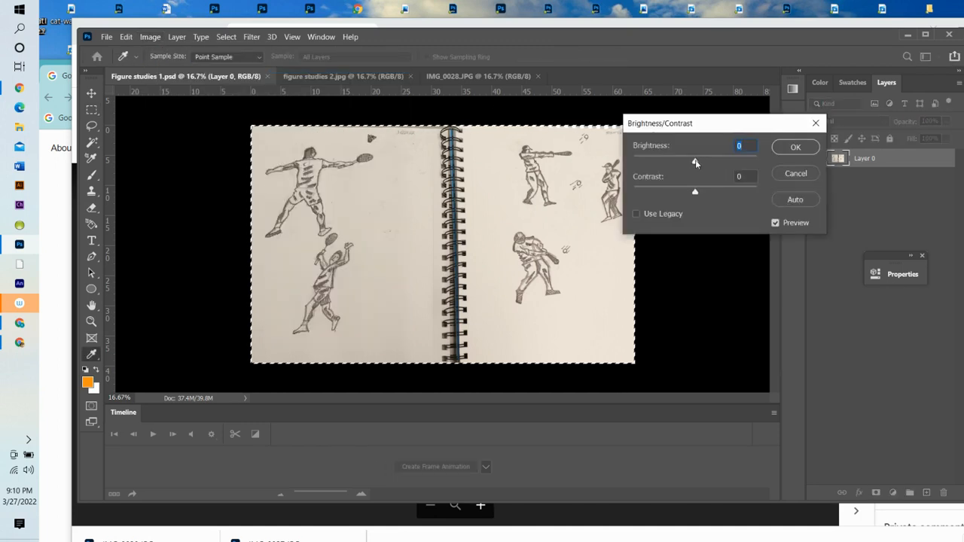
{"action": "left_click_drag", "start_coordinate": [695, 162], "coordinate": [709, 165]}
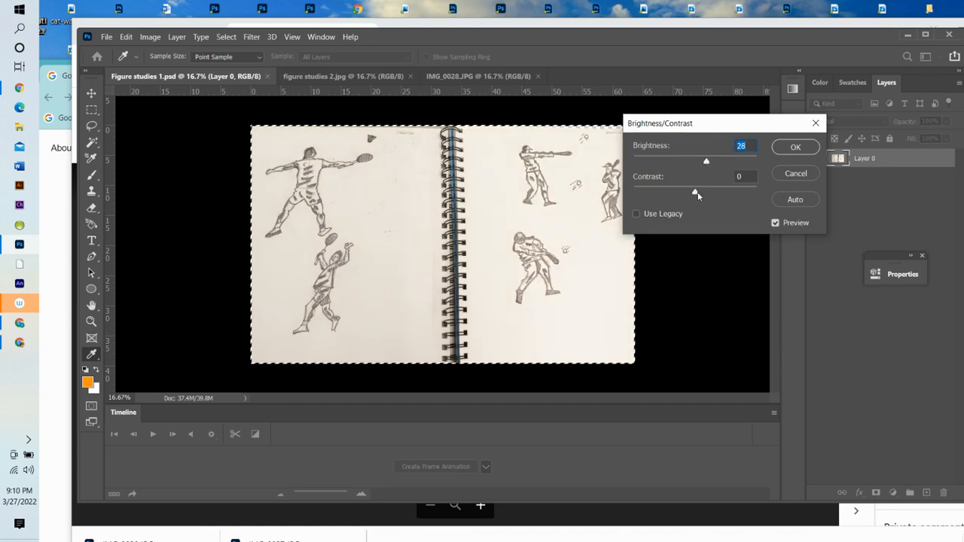
{"action": "left_click_drag", "start_coordinate": [696, 192], "coordinate": [704, 192]}
{"action": "left_click", "coordinate": [778, 151]}
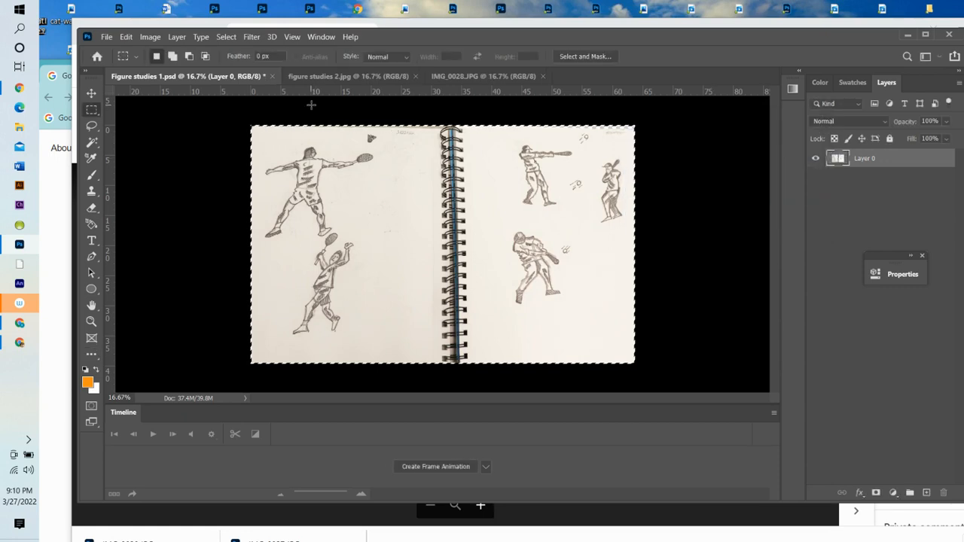
{"action": "left_click", "coordinate": [107, 38]}
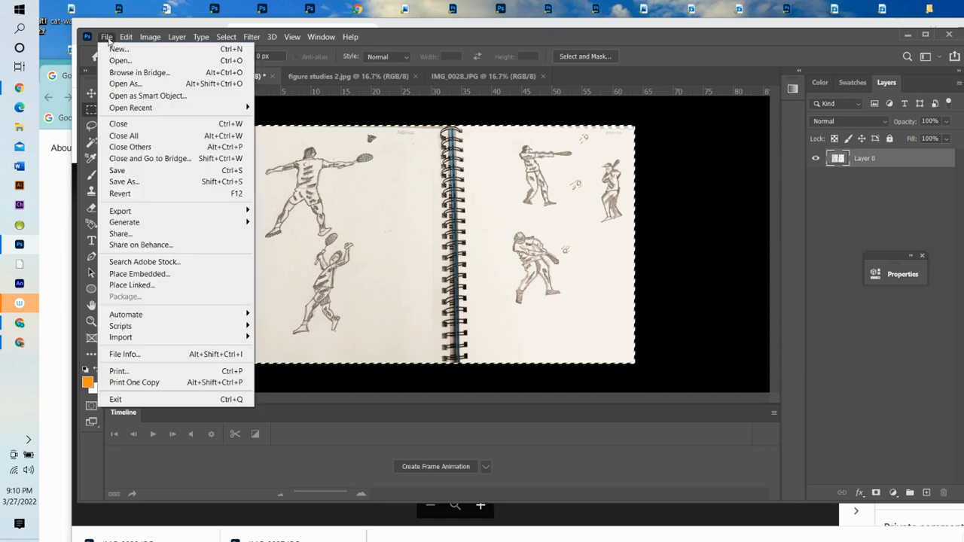
{"action": "left_click", "coordinate": [120, 171]}
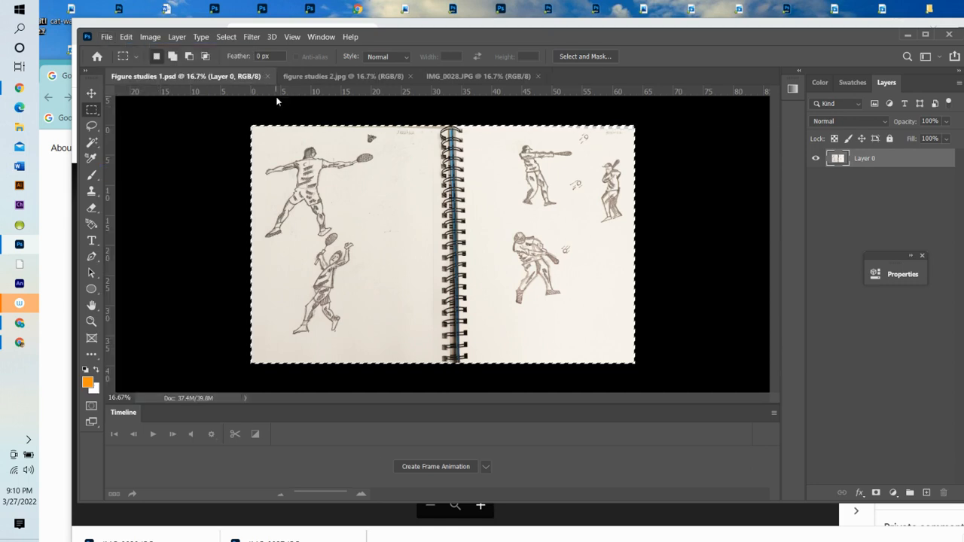
Compare the original IMG_0028 photo with Figure studies 1, and clear the selection around the edited pages
{"action": "left_click", "coordinate": [463, 77]}
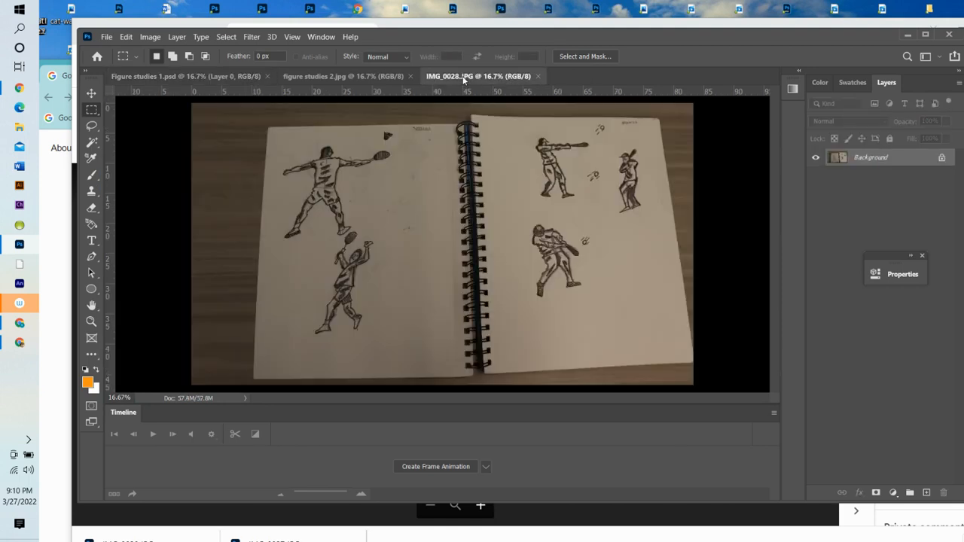
{"action": "left_click", "coordinate": [239, 77]}
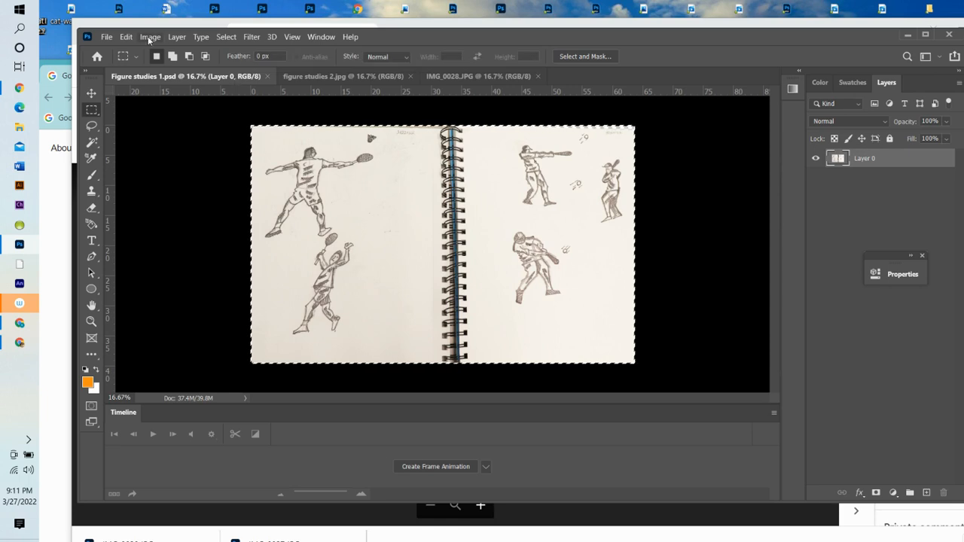
{"action": "left_click", "coordinate": [226, 37]}
{"action": "left_click", "coordinate": [235, 52]}
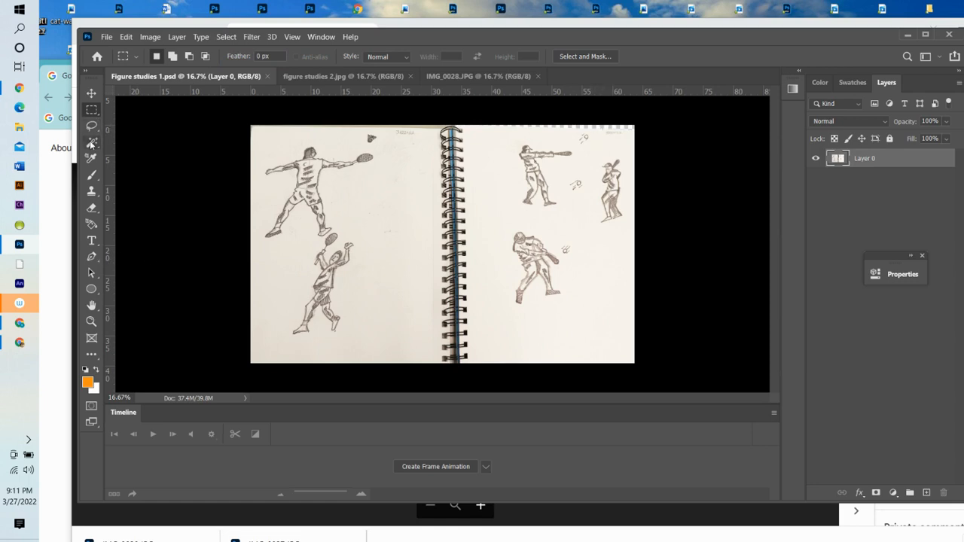
Select the transparent strip above the right-hand page with the Magic Wand, fill it with Content-Aware contents at 100% opacity, and deselect
{"action": "left_click", "coordinate": [91, 142]}
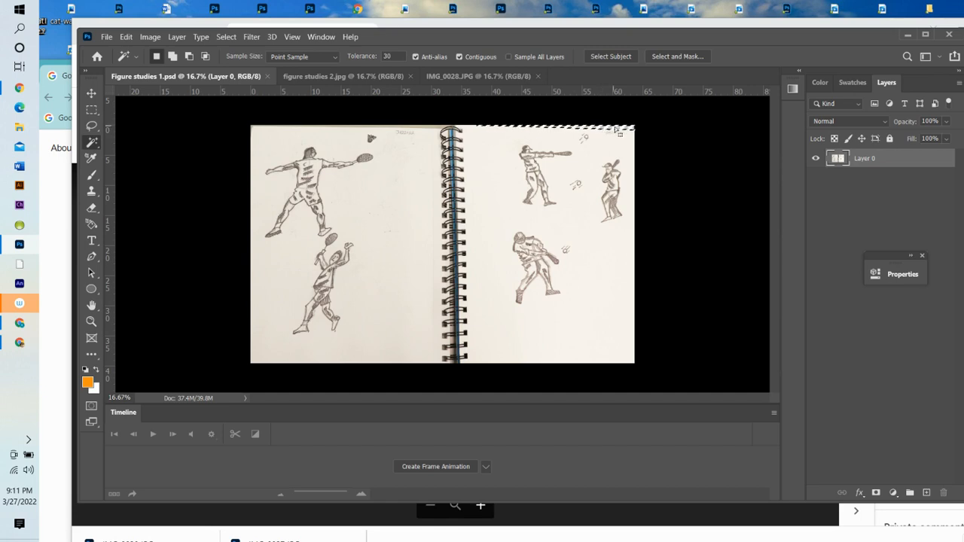
{"action": "left_click", "coordinate": [126, 36]}
{"action": "left_click", "coordinate": [135, 223]}
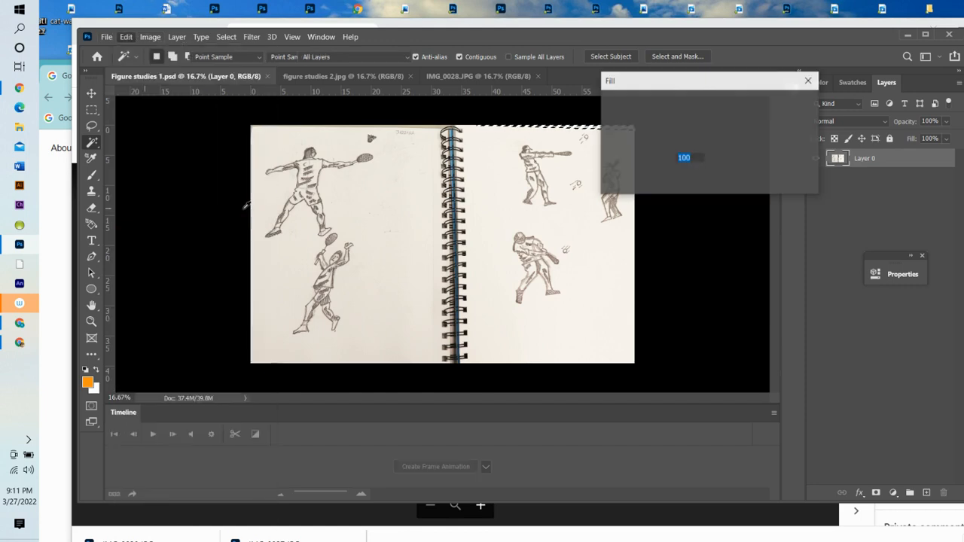
{"action": "left_click_drag", "start_coordinate": [742, 76], "coordinate": [872, 93]}
{"action": "left_click", "coordinate": [890, 125]}
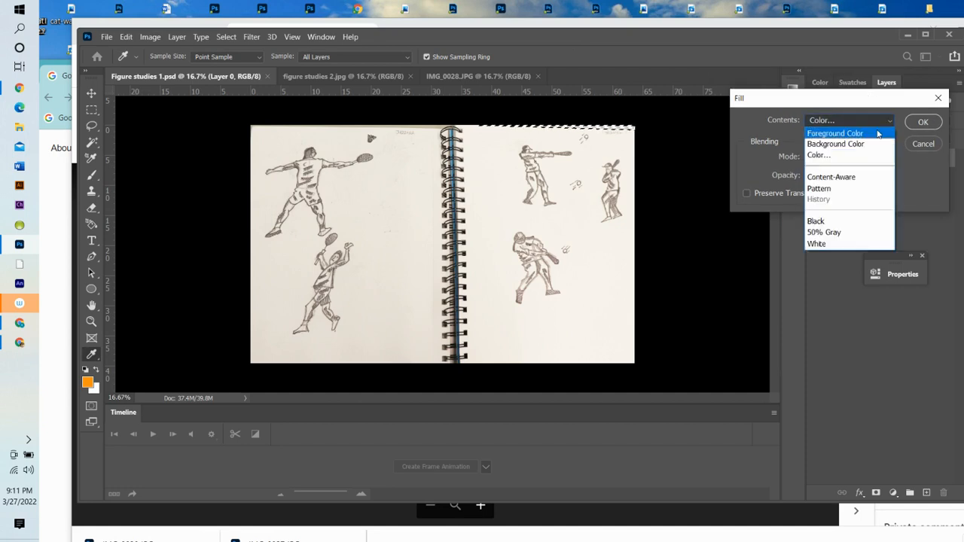
{"action": "left_click", "coordinate": [843, 178]}
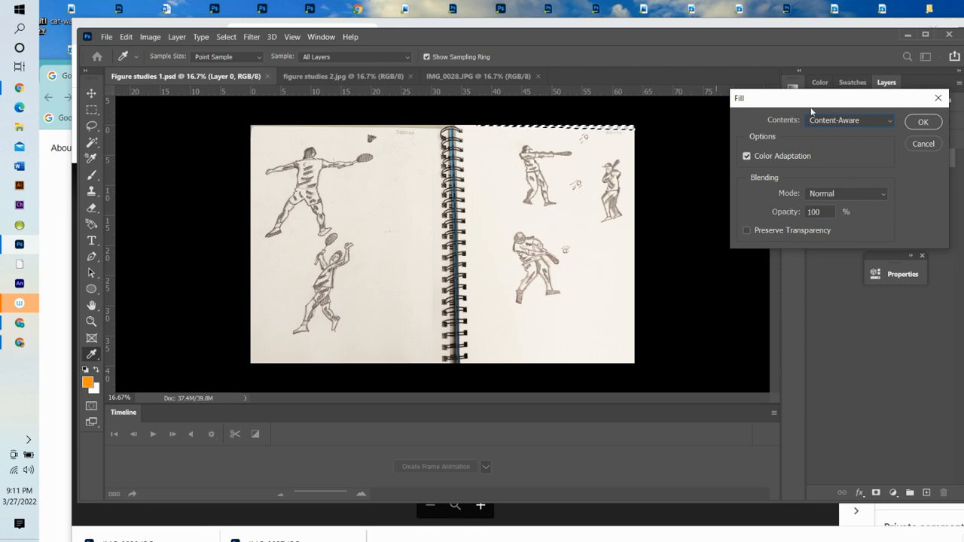
{"action": "left_click", "coordinate": [925, 123]}
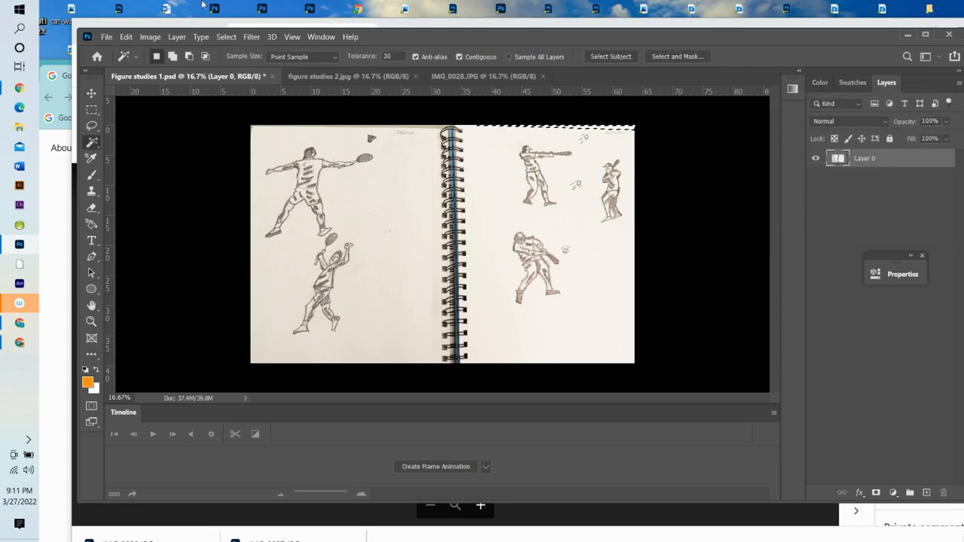
{"action": "left_click", "coordinate": [219, 37]}
{"action": "left_click", "coordinate": [234, 59]}
Compare Figure studies 1 with the original IMG_0028 photo and save the Figure studies 1 document
{"action": "left_click", "coordinate": [455, 76]}
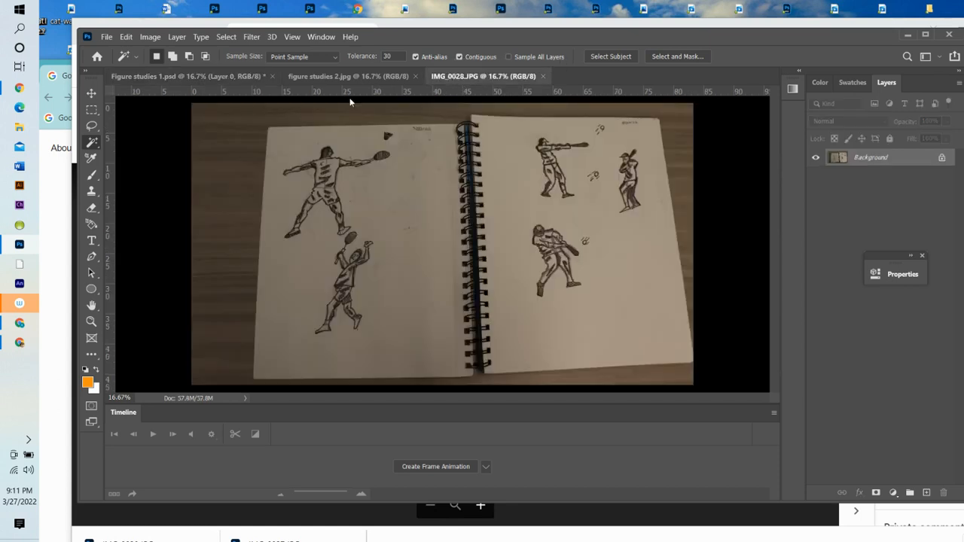
{"action": "left_click", "coordinate": [256, 76]}
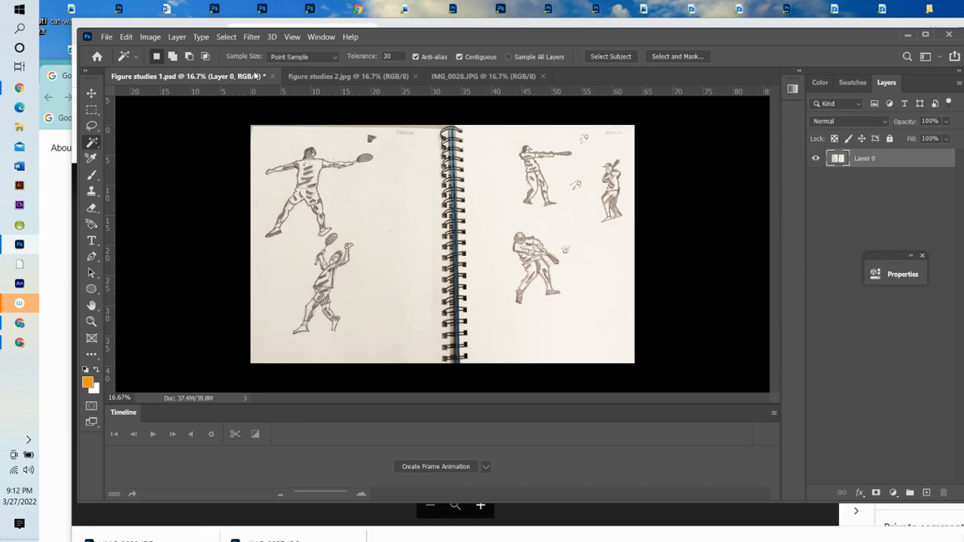
{"action": "left_click", "coordinate": [106, 36]}
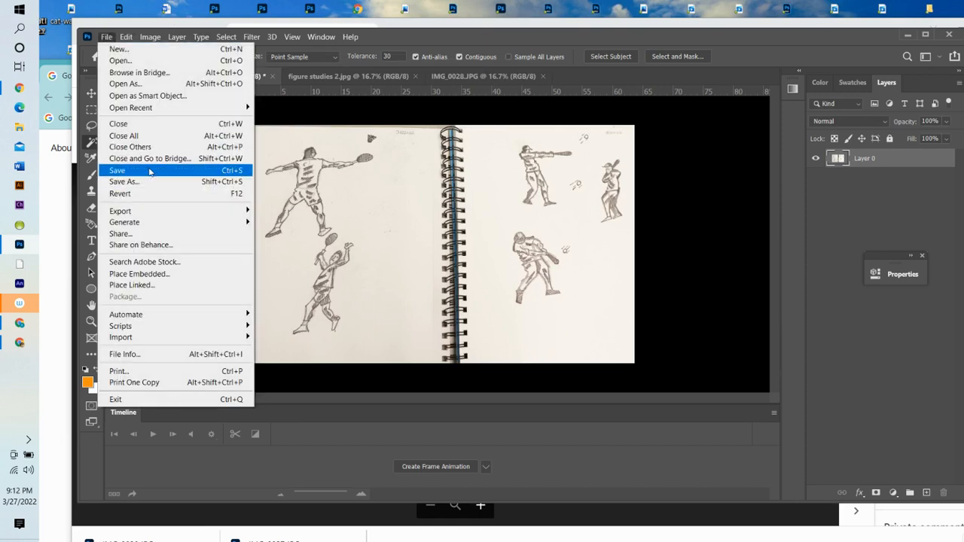
{"action": "left_click", "coordinate": [124, 170]}
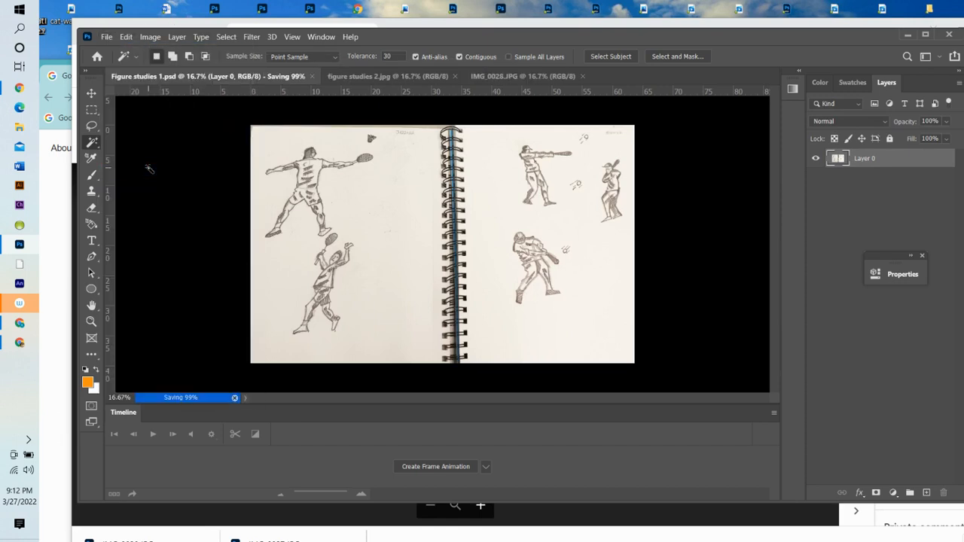
Export Figure studies 1 as a JPG at 100% quality into the Downloads folder under the name Figure studies 1
{"action": "left_click", "coordinate": [103, 36]}
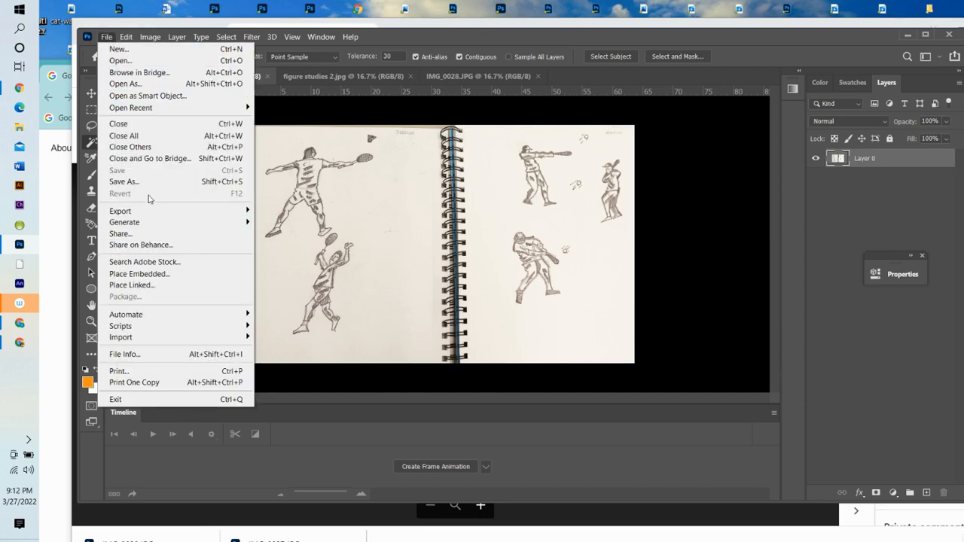
{"action": "mouse_move", "coordinate": [151, 205]}
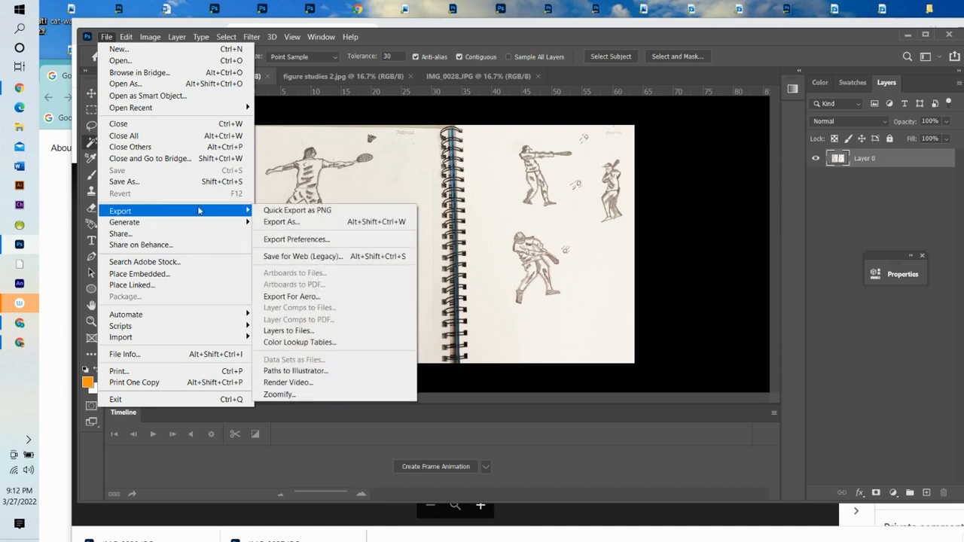
{"action": "left_click", "coordinate": [290, 223]}
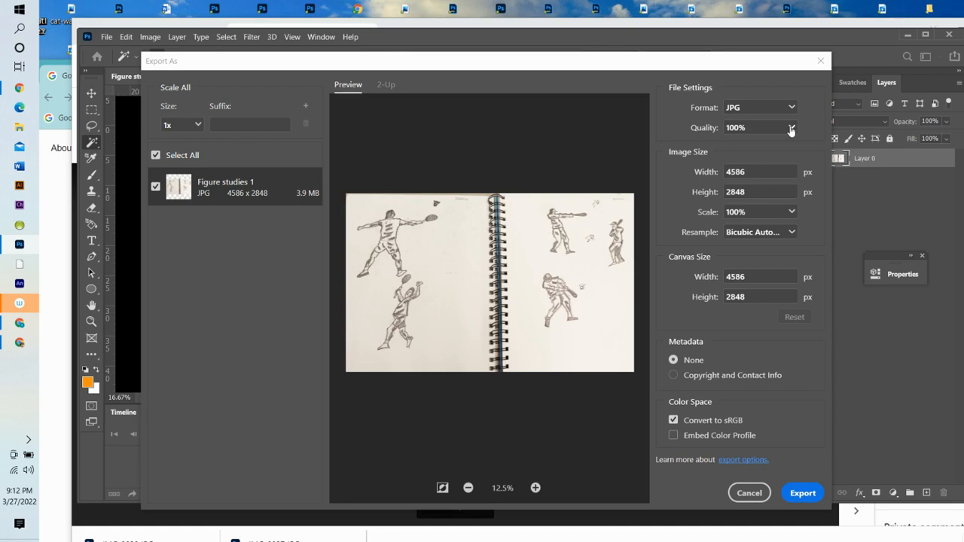
{"action": "left_click", "coordinate": [791, 129]}
{"action": "left_click", "coordinate": [791, 129]}
{"action": "left_click", "coordinate": [803, 494]}
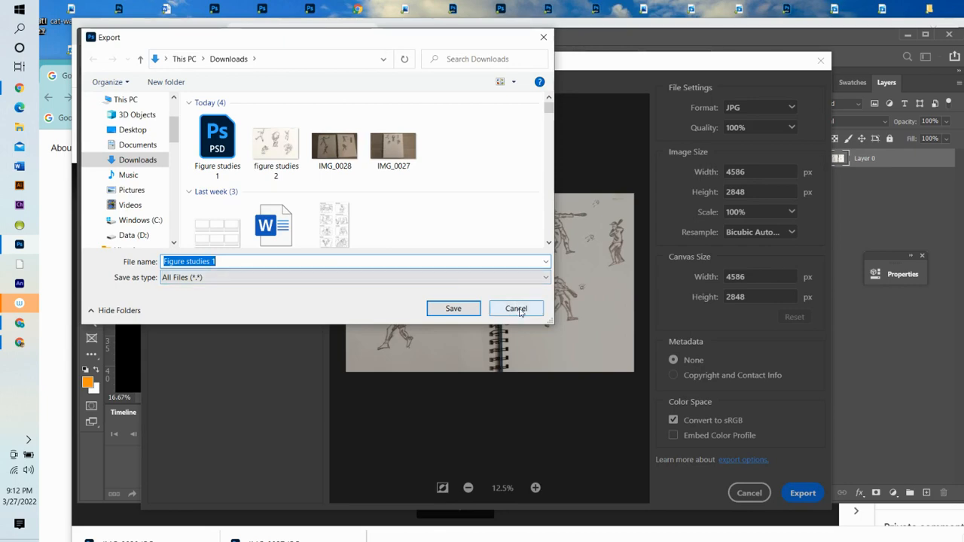
{"action": "left_click", "coordinate": [454, 310]}
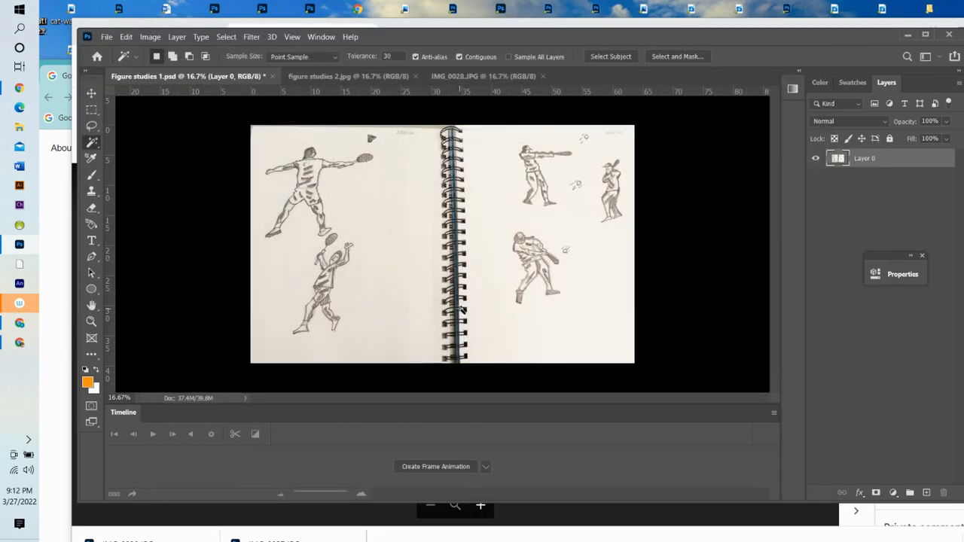
Export figure studies 2 as a JPG at 100% quality into the Downloads folder, replacing the existing file of that name
{"action": "left_click", "coordinate": [303, 77]}
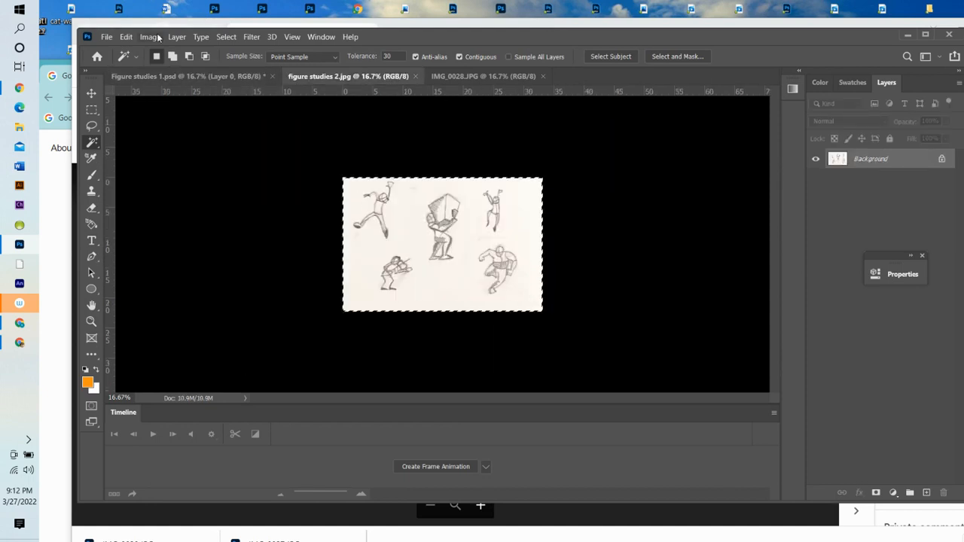
{"action": "left_click", "coordinate": [110, 37]}
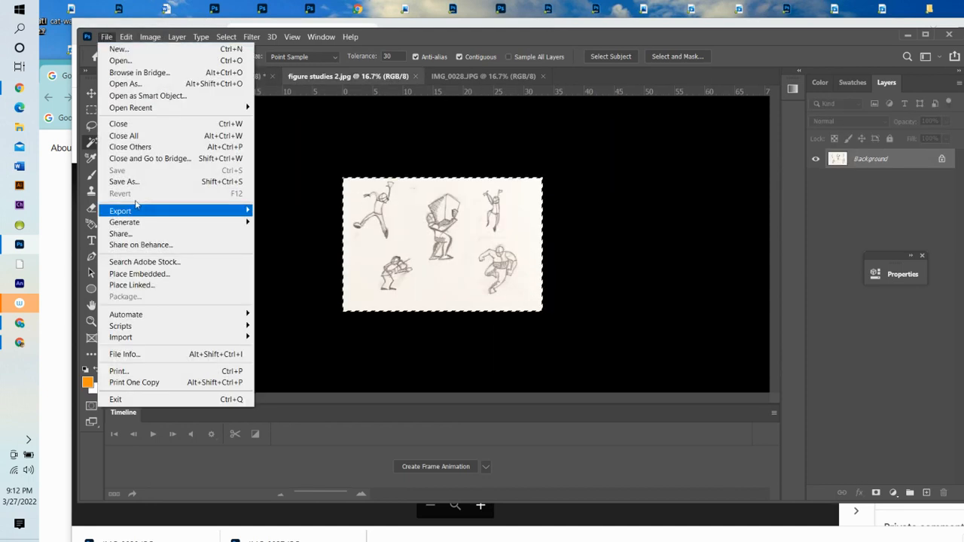
{"action": "mouse_move", "coordinate": [141, 213]}
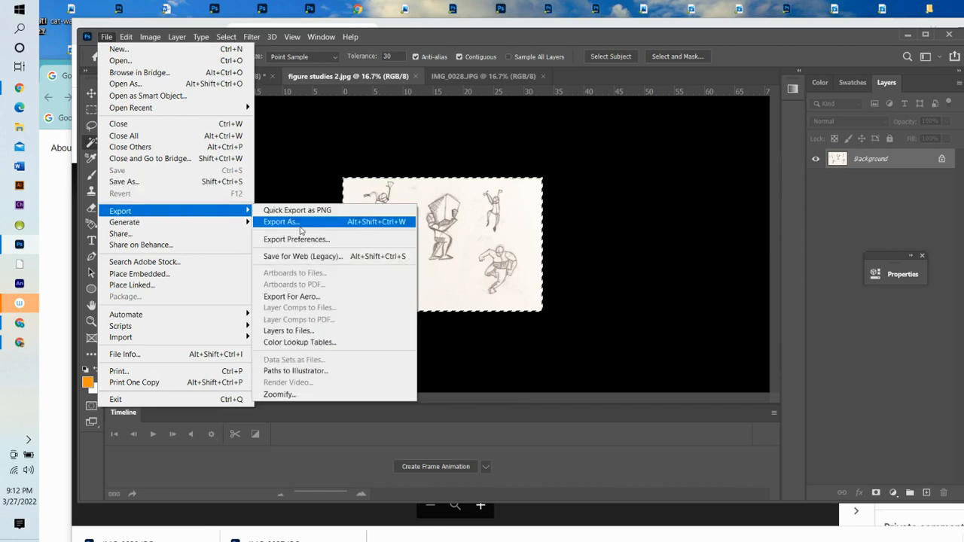
{"action": "left_click", "coordinate": [300, 225]}
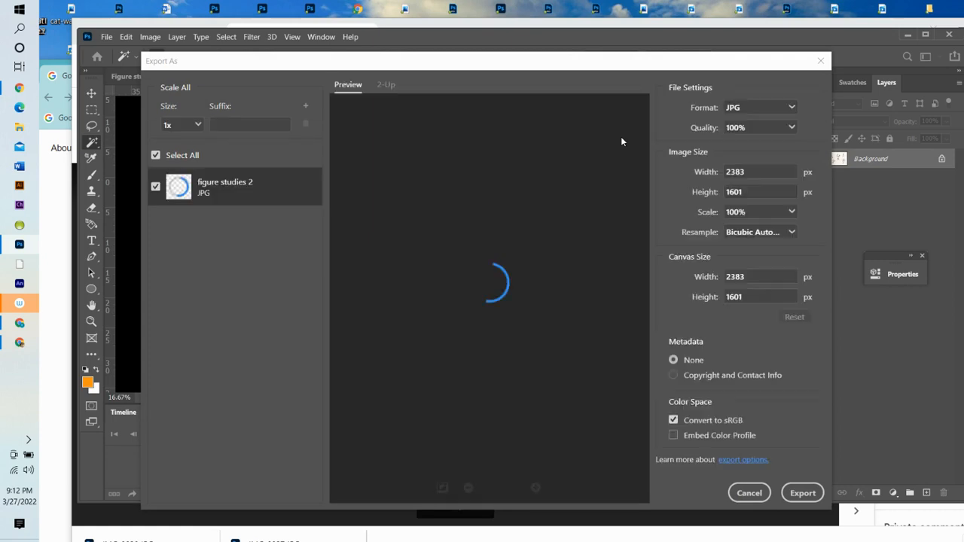
{"action": "left_click", "coordinate": [803, 493]}
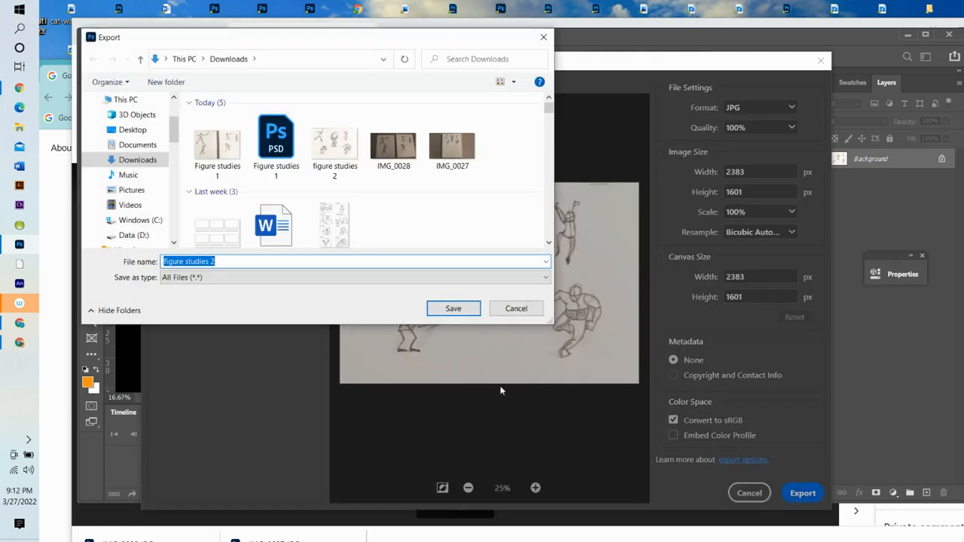
{"action": "left_click", "coordinate": [467, 311]}
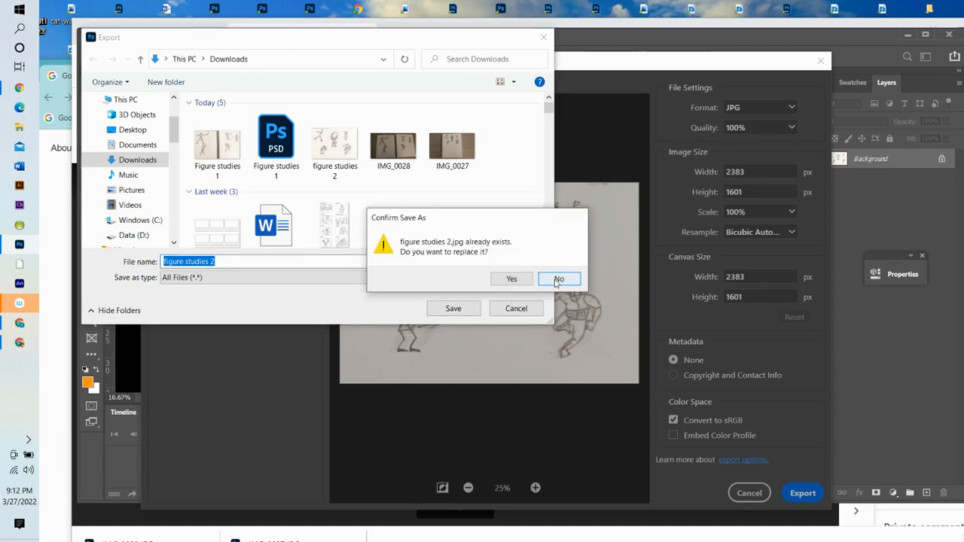
{"action": "left_click", "coordinate": [512, 280]}
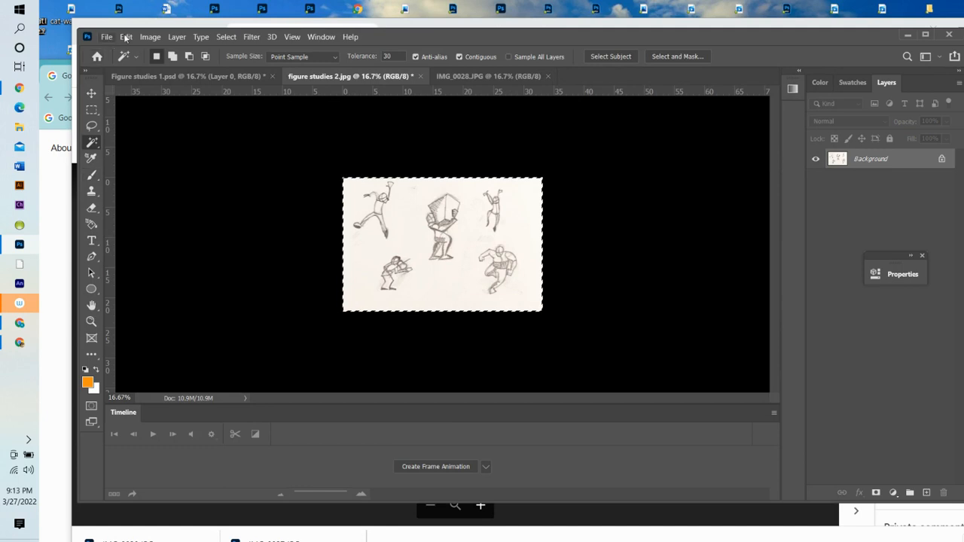
Set the resolution of the figure studies 2 image to 300 pixels per inch with resampling on
{"action": "left_click", "coordinate": [149, 37]}
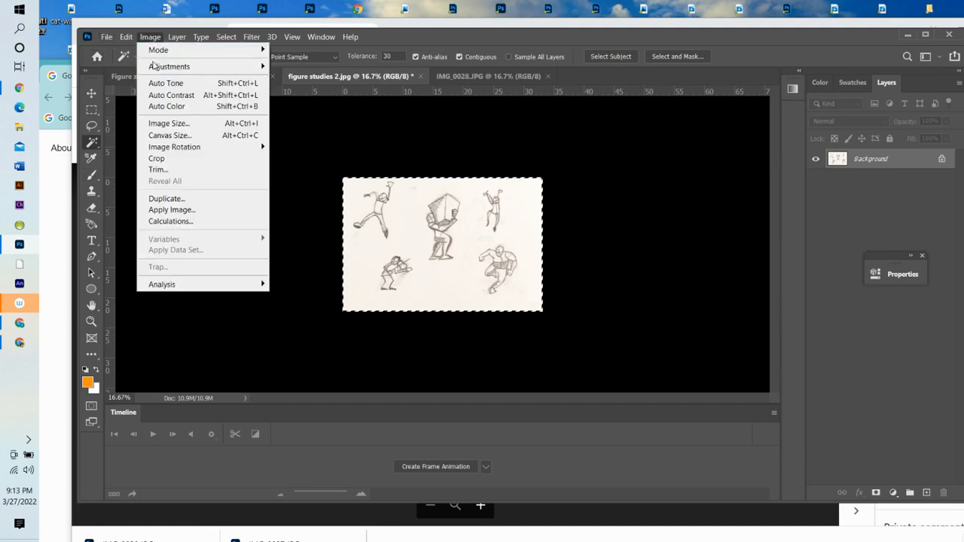
{"action": "left_click", "coordinate": [169, 123]}
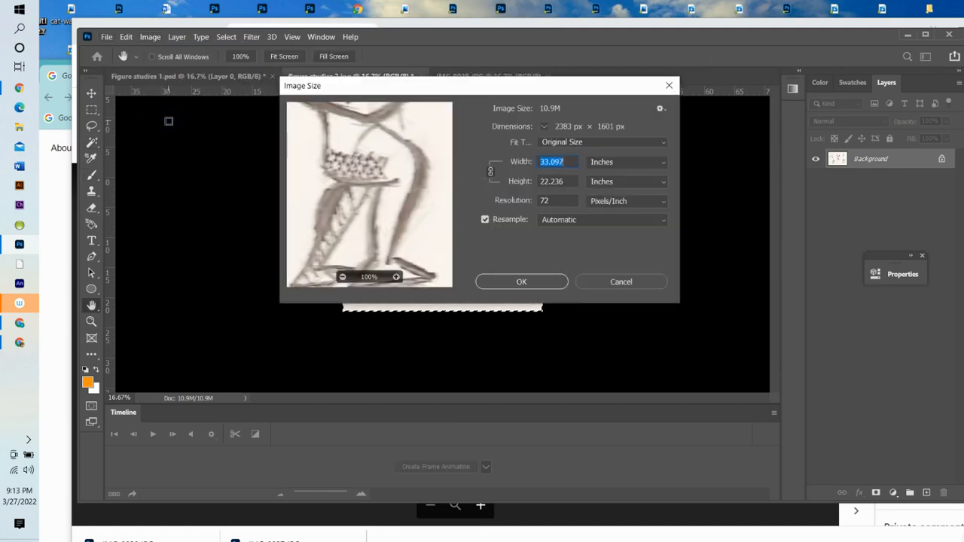
{"action": "double_click", "coordinate": [559, 201]}
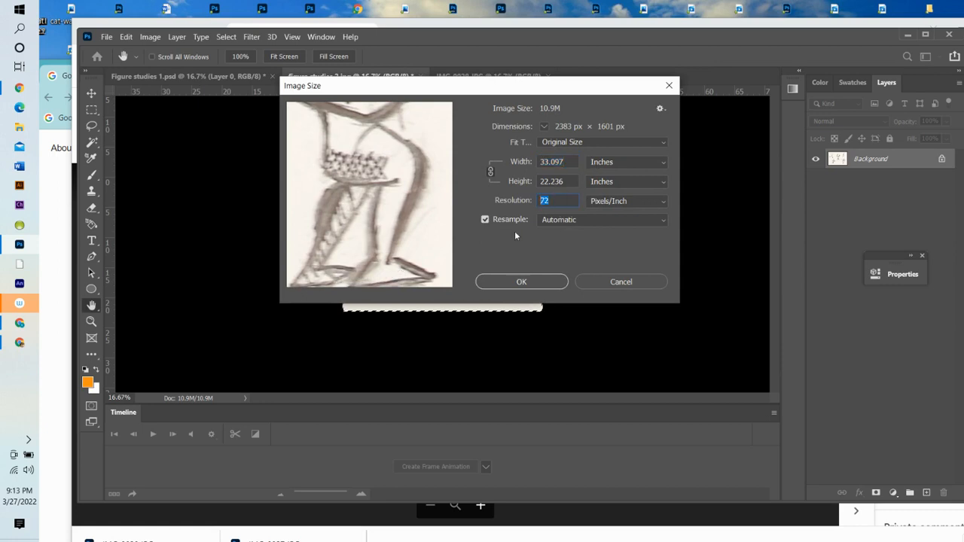
{"action": "type", "text": "300"}
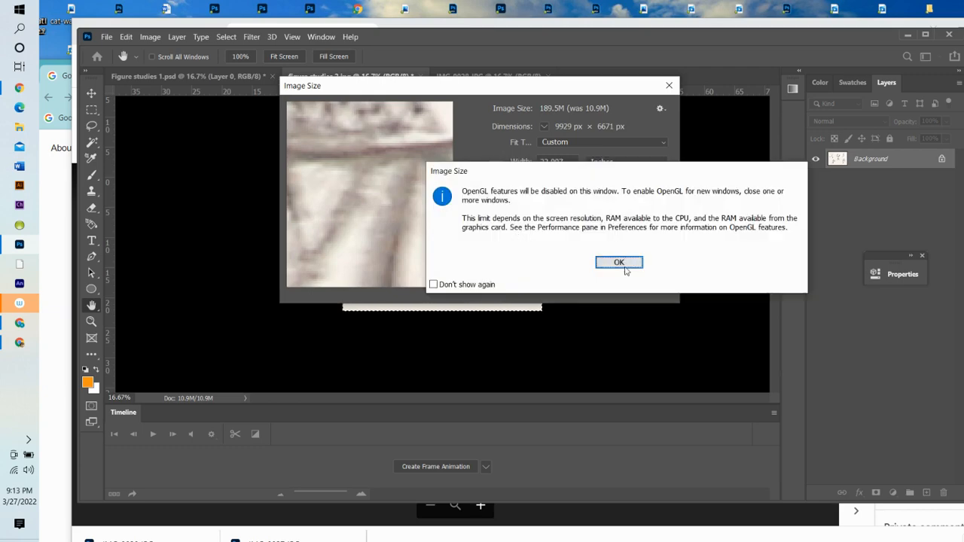
{"action": "left_click", "coordinate": [622, 264]}
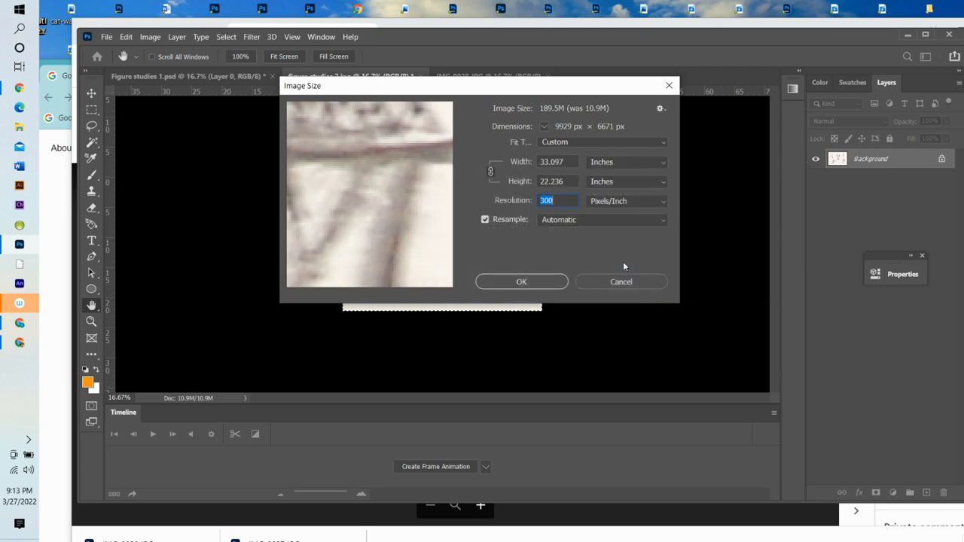
Try a width of 8.5 inches for the figure studies 2 image
{"action": "left_click_drag", "start_coordinate": [565, 161], "coordinate": [534, 162]}
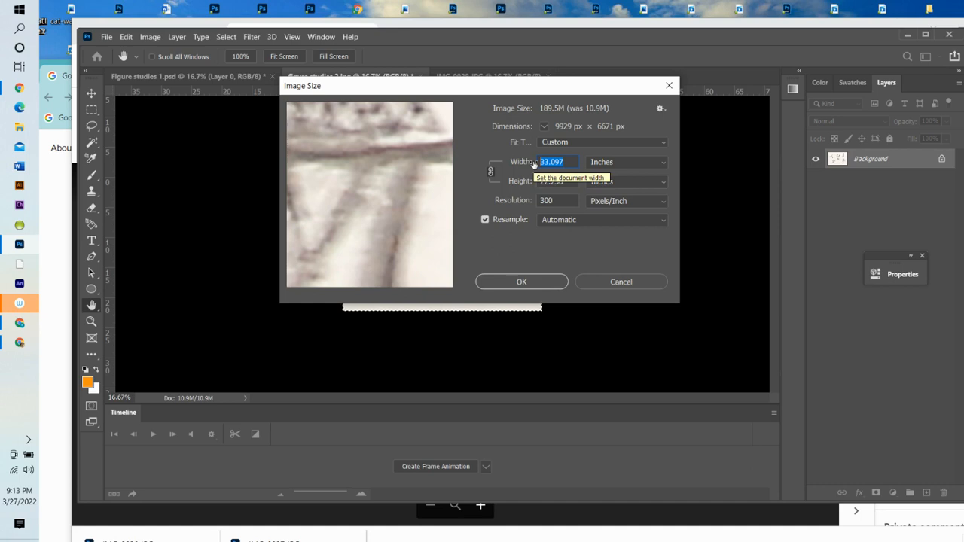
{"action": "type", "text": "8."}
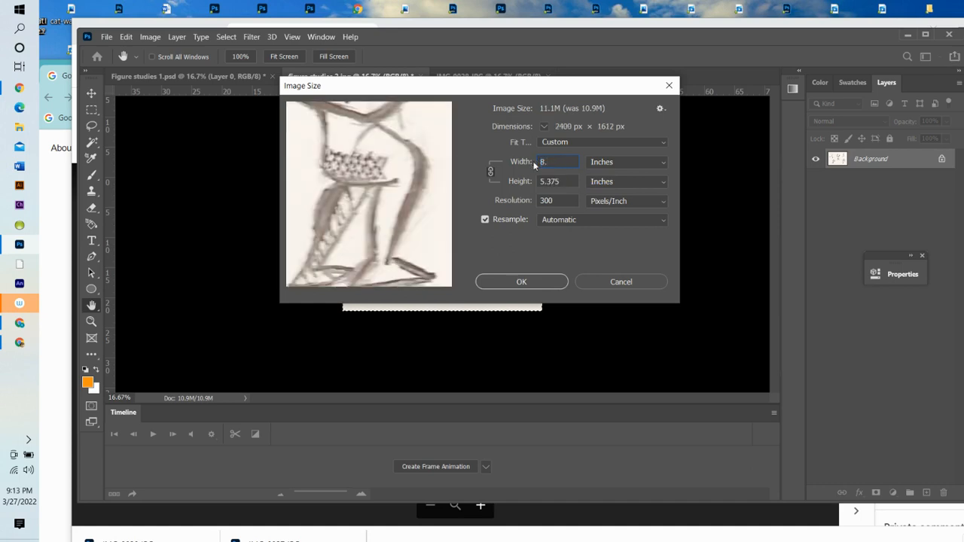
{"action": "type", "text": "5"}
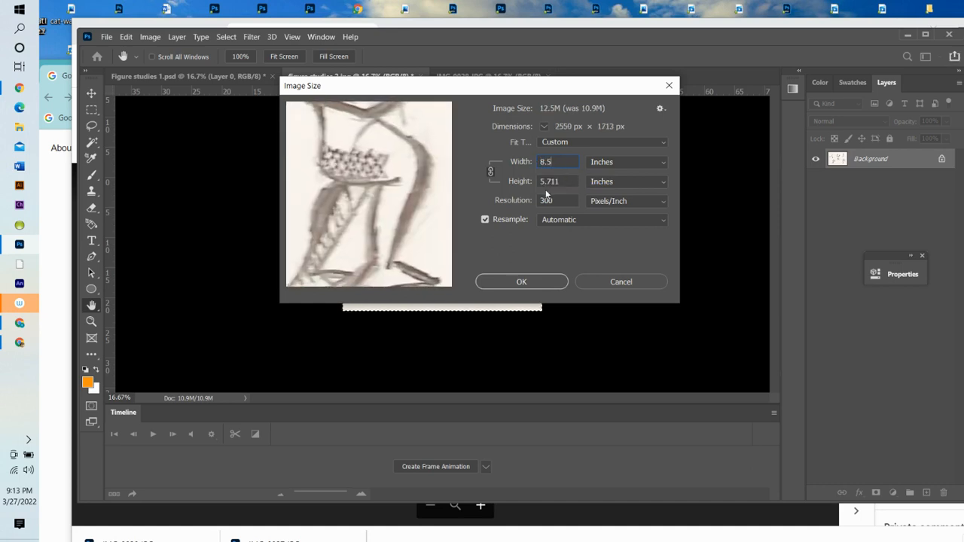
Set the width of the figure studies 2 image to 11 inches with linked proportions and apply the resize
{"action": "left_click_drag", "start_coordinate": [563, 160], "coordinate": [542, 163]}
{"action": "type", "text": "11"}
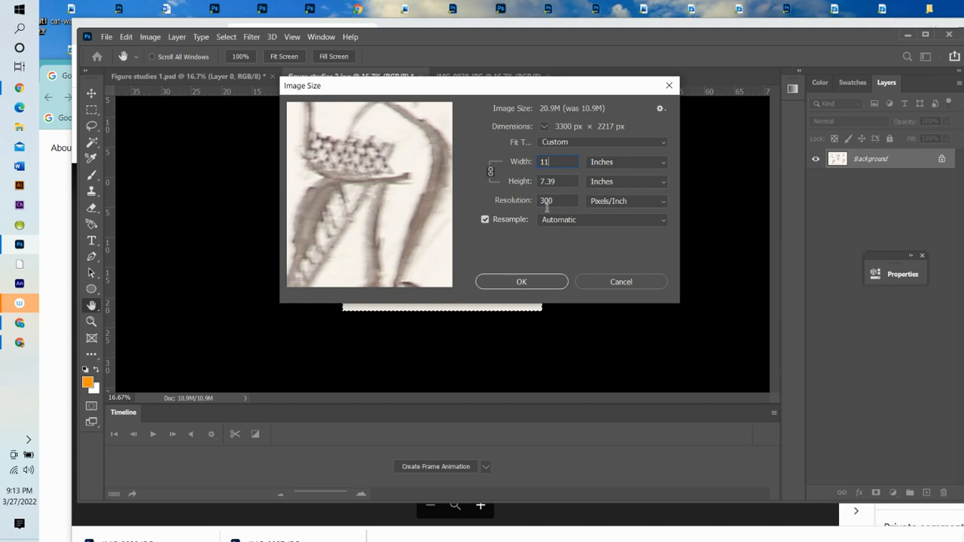
{"action": "left_click", "coordinate": [540, 284]}
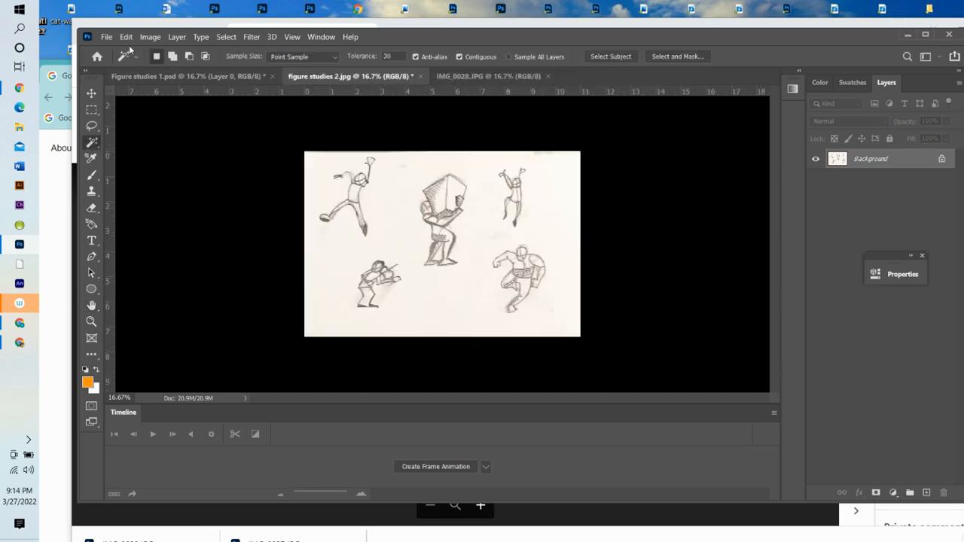
Save the resized figure studies 2.jpg, overwriting the copy on disk
{"action": "left_click", "coordinate": [106, 36]}
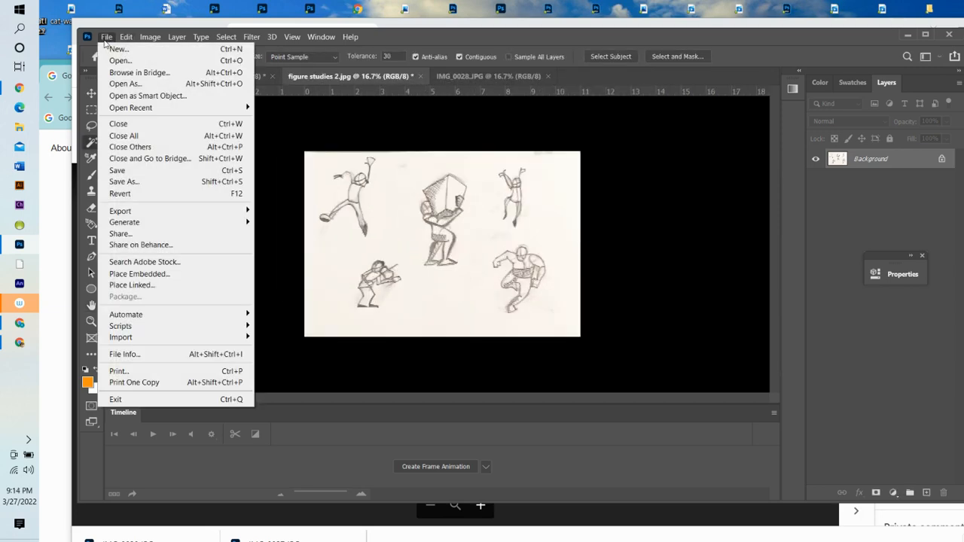
{"action": "left_click", "coordinate": [131, 172]}
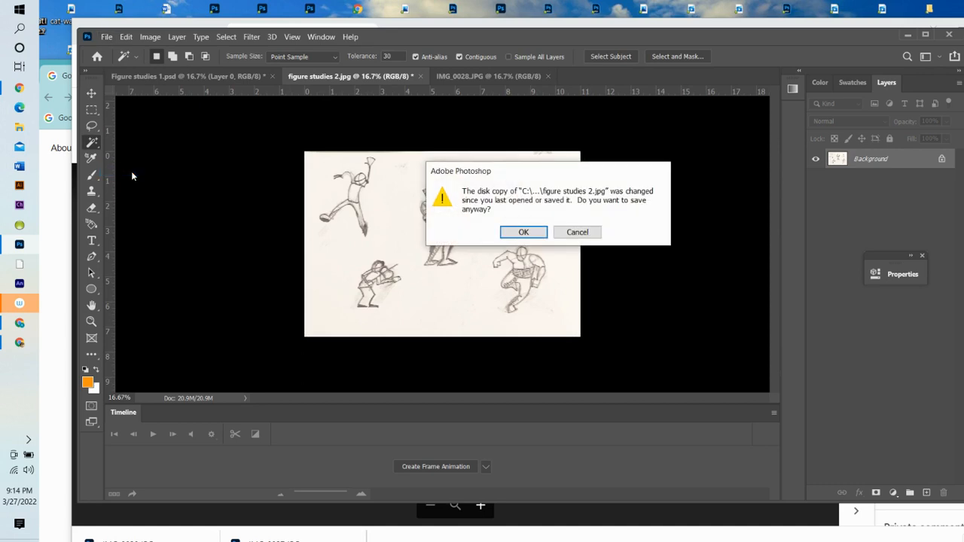
{"action": "left_click", "coordinate": [523, 232]}
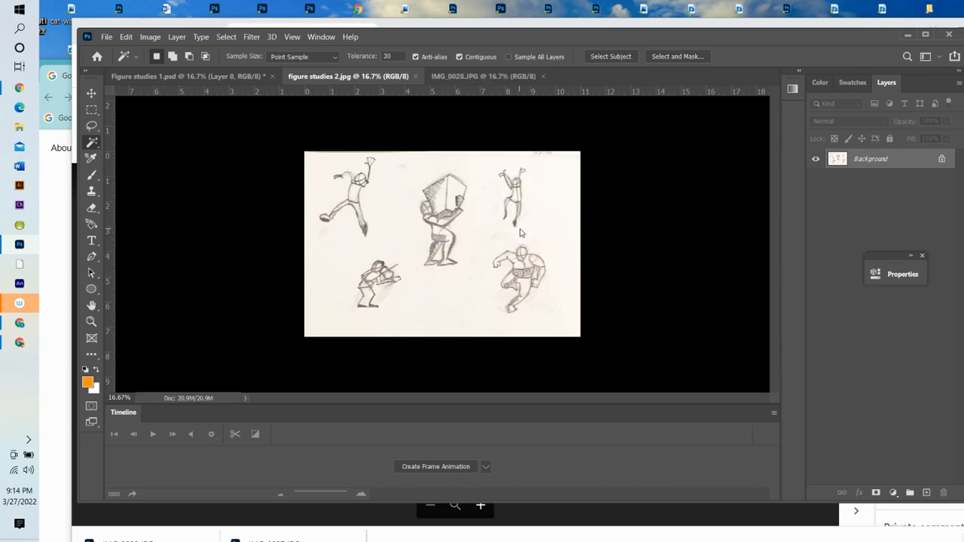
Resize Figure studies 1 to 11 inches wide at 300 pixels per inch with linked proportions, and save the document
{"action": "left_click", "coordinate": [253, 76]}
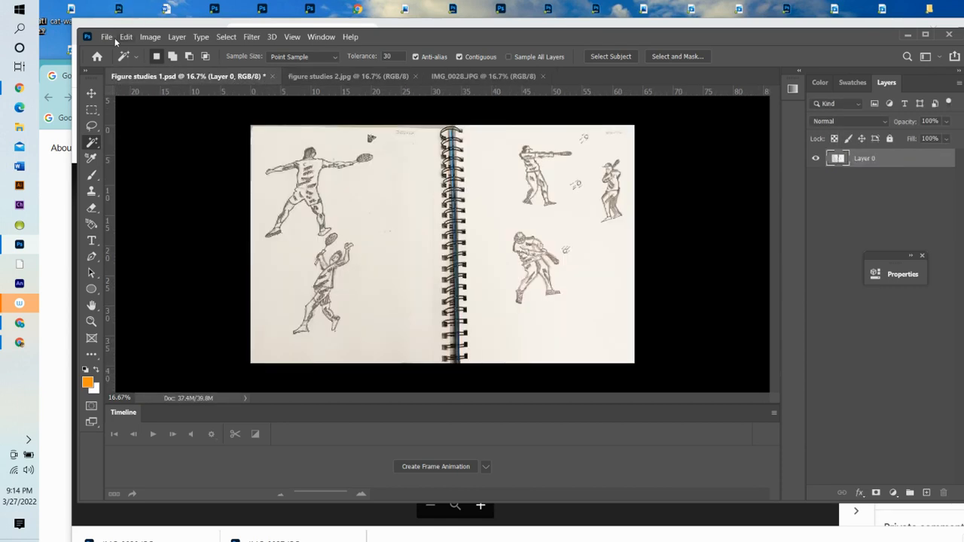
{"action": "left_click", "coordinate": [150, 37]}
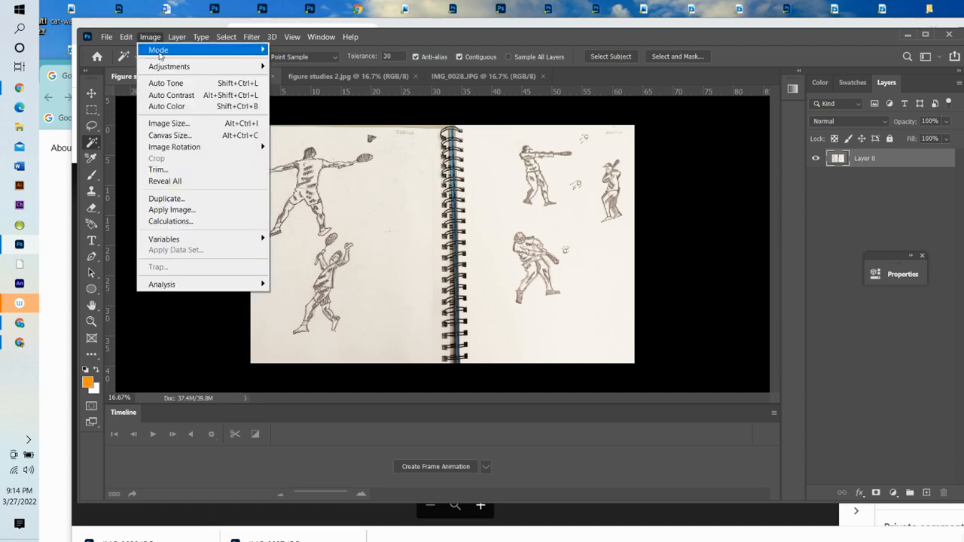
{"action": "left_click", "coordinate": [170, 124]}
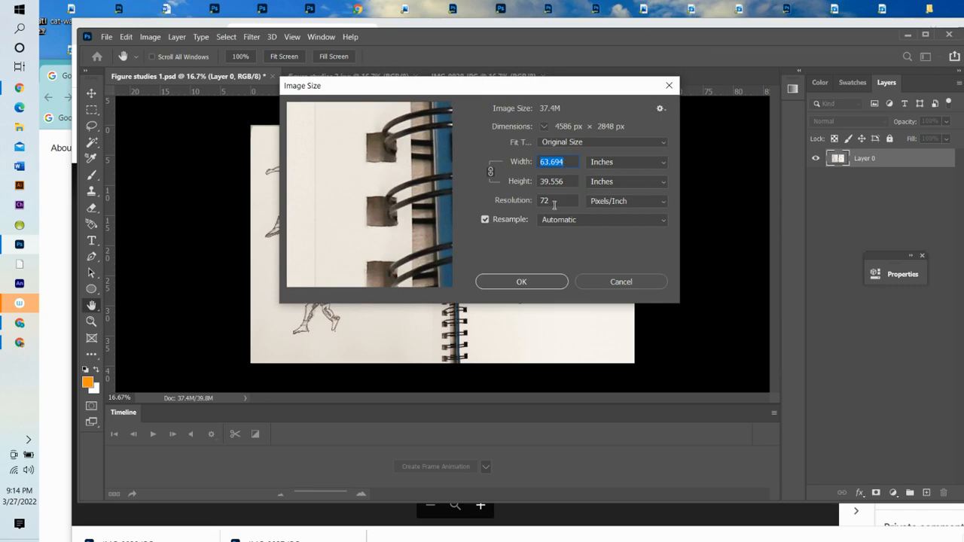
{"action": "left_click_drag", "start_coordinate": [554, 202], "coordinate": [538, 201]}
{"action": "type", "text": "300"}
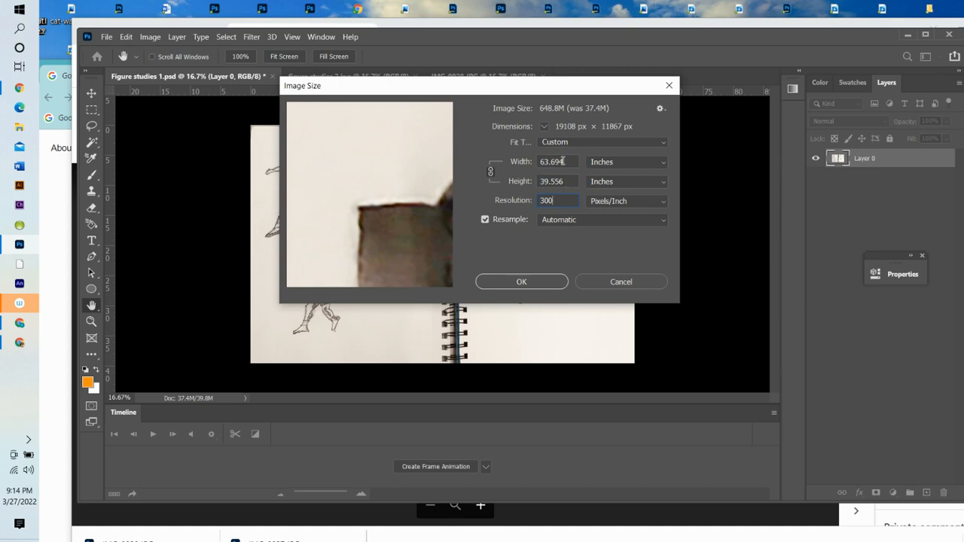
{"action": "left_click_drag", "start_coordinate": [563, 161], "coordinate": [532, 164]}
{"action": "type", "text": "11"}
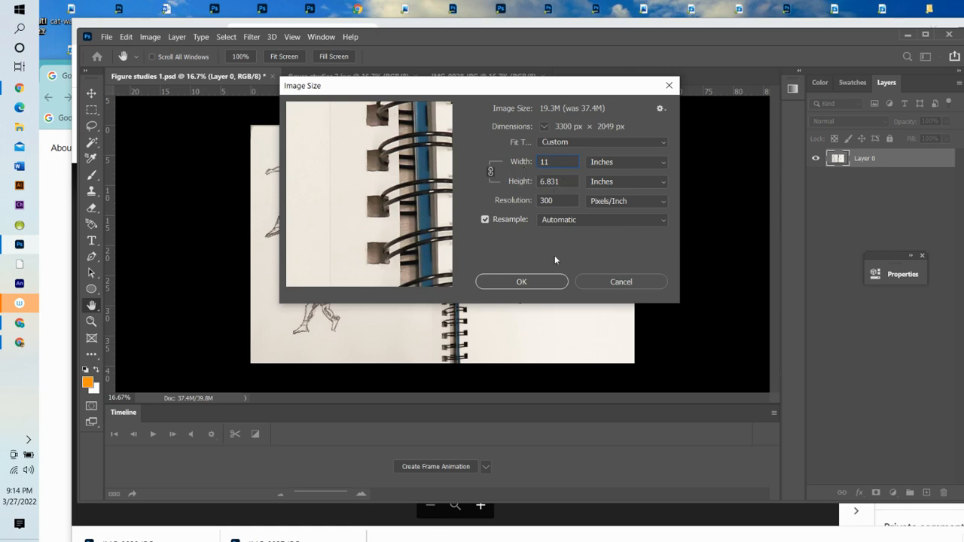
{"action": "left_click", "coordinate": [536, 284]}
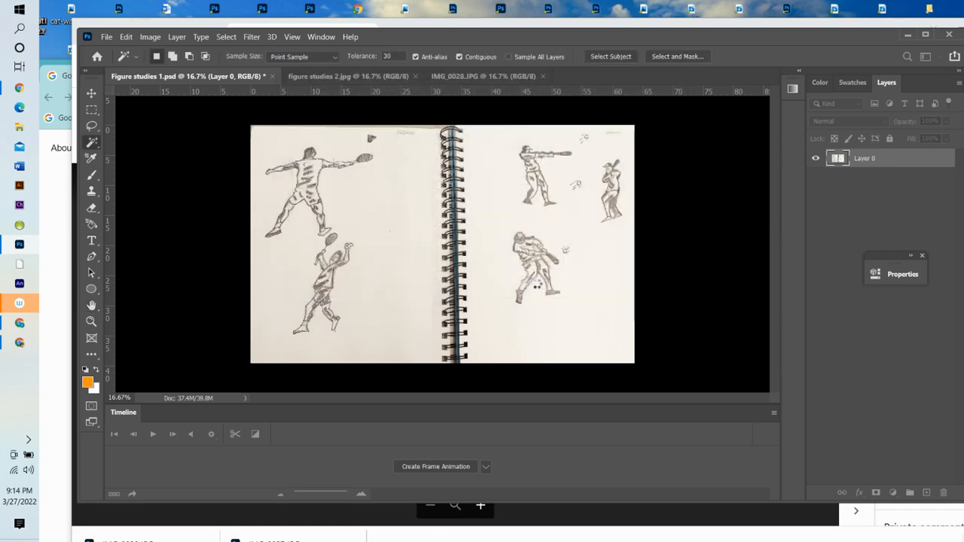
{"action": "left_click", "coordinate": [106, 37]}
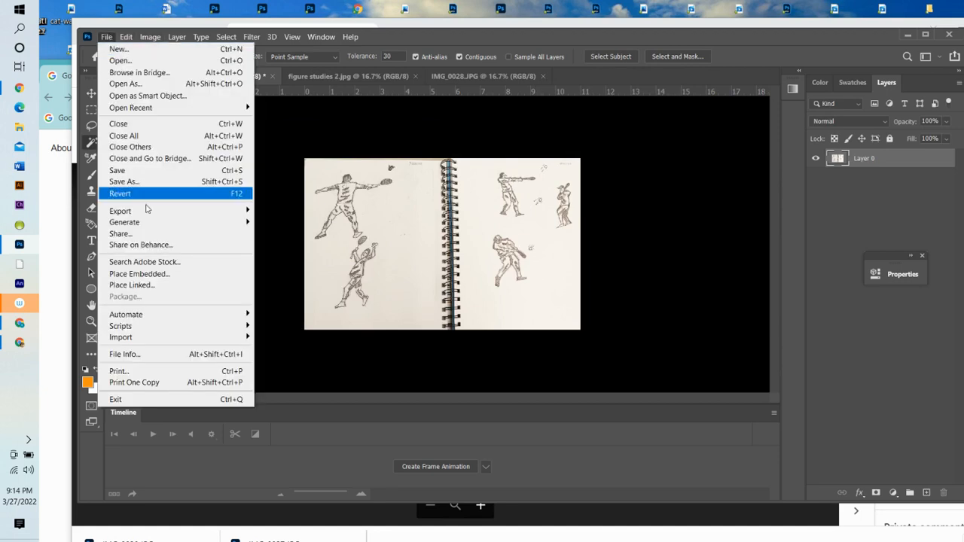
{"action": "left_click", "coordinate": [128, 169]}
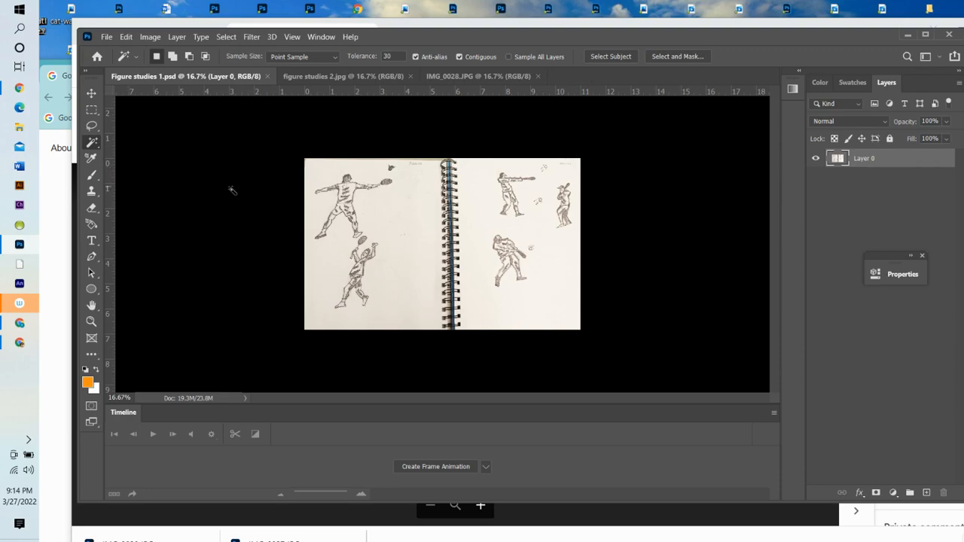
{"action": "mouse_move", "coordinate": [22, 94]}
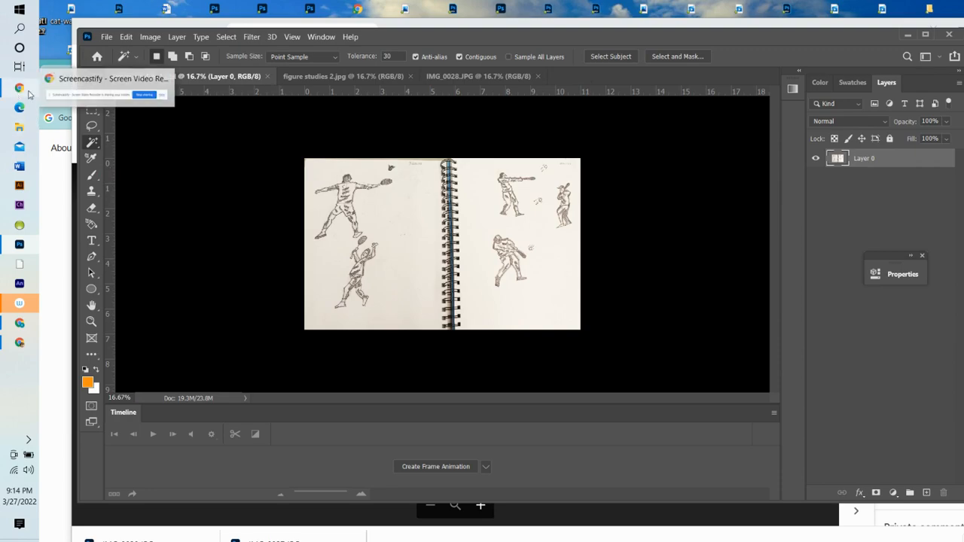
{"action": "mouse_move", "coordinate": [95, 116]}
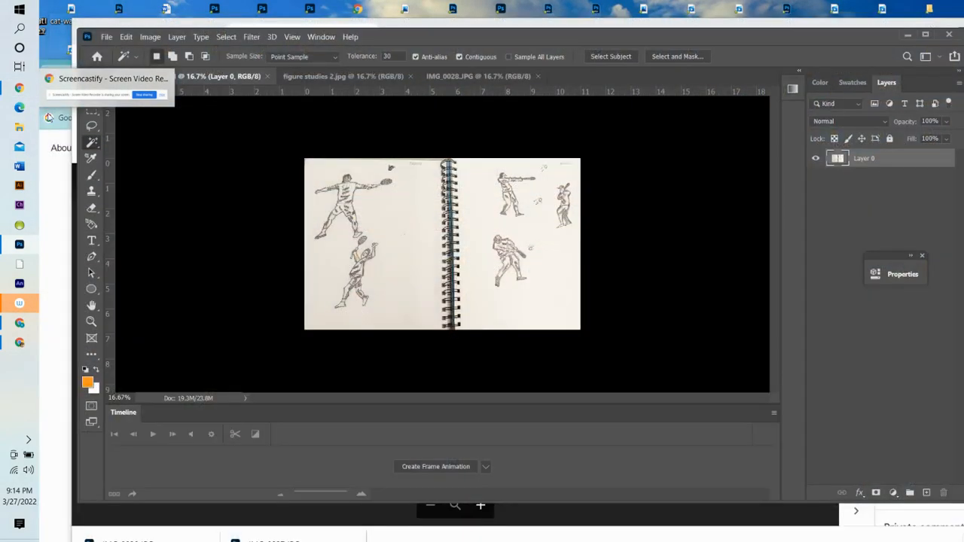